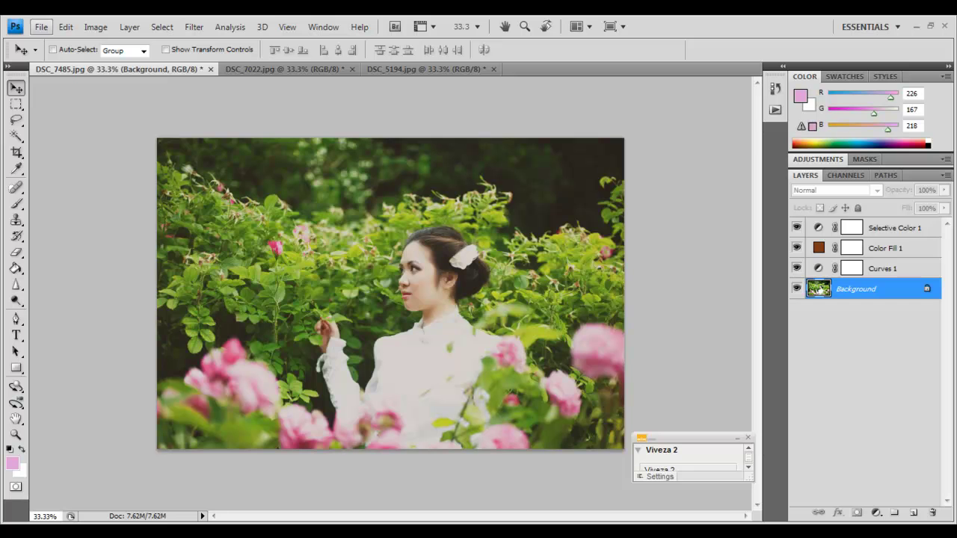
Step: Revert the rose-garden photo to preview its original, then undo back to the edit
{"action": "left_click", "coordinate": [41, 27]}
{"action": "left_click", "coordinate": [56, 255]}
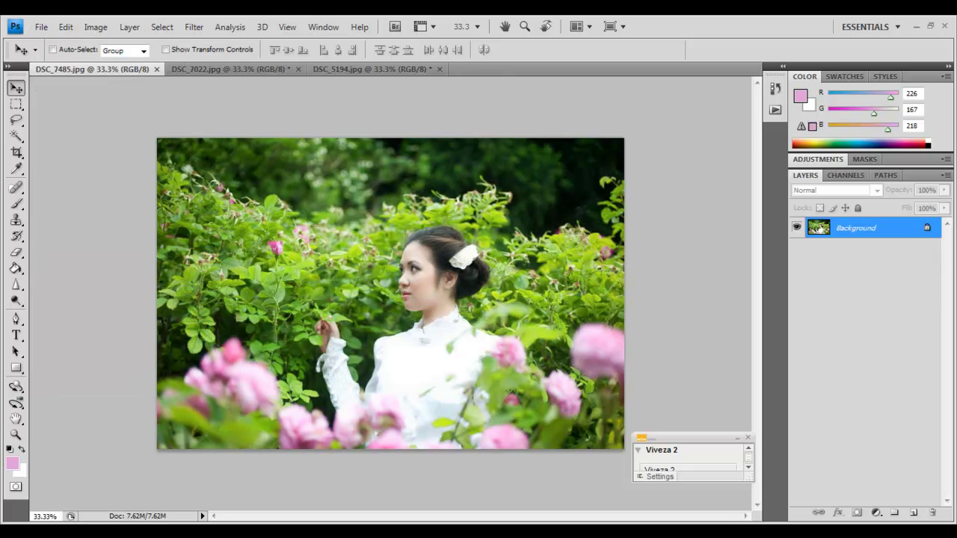
{"action": "key", "text": "ctrl+z"}
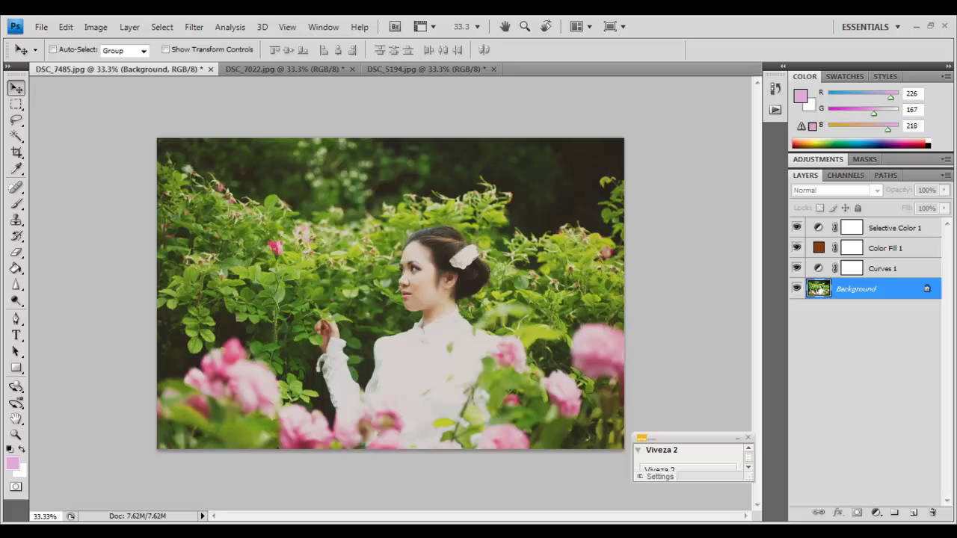
{"action": "key", "text": "ctrl+z"}
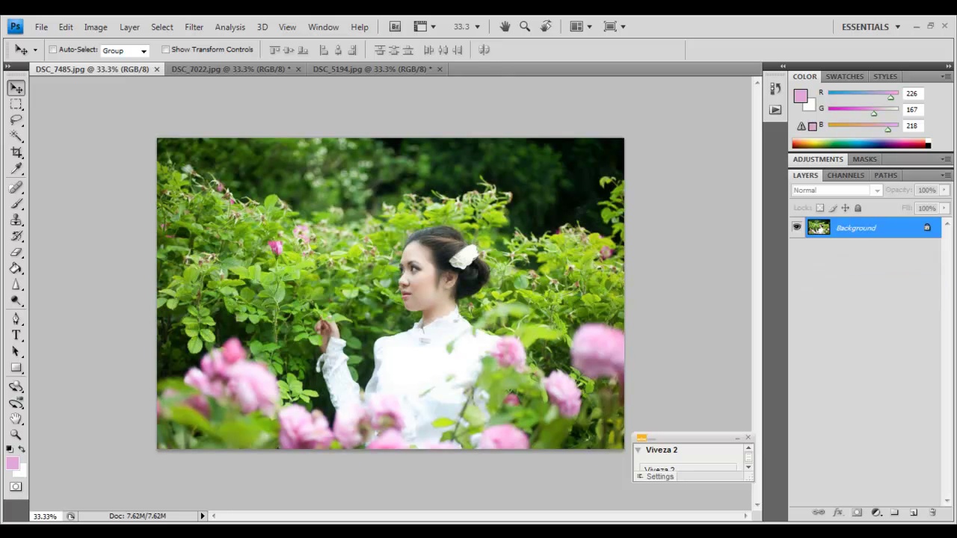
{"action": "key", "text": "ctrl+z"}
Step: Compare the DSC_7022 forest photo's original and edited looks by reverting and undoing
{"action": "left_click", "coordinate": [284, 69]}
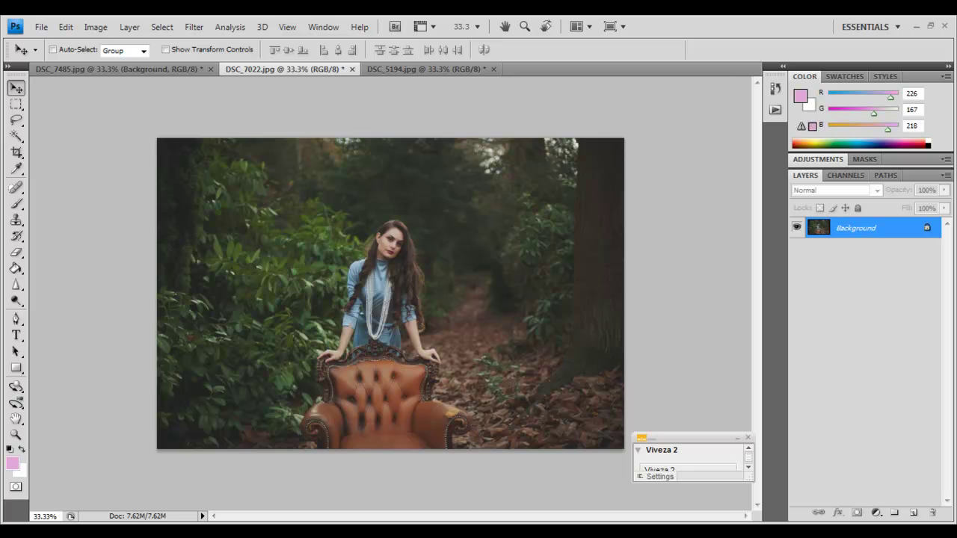
{"action": "left_click", "coordinate": [41, 26]}
{"action": "left_click", "coordinate": [75, 254]}
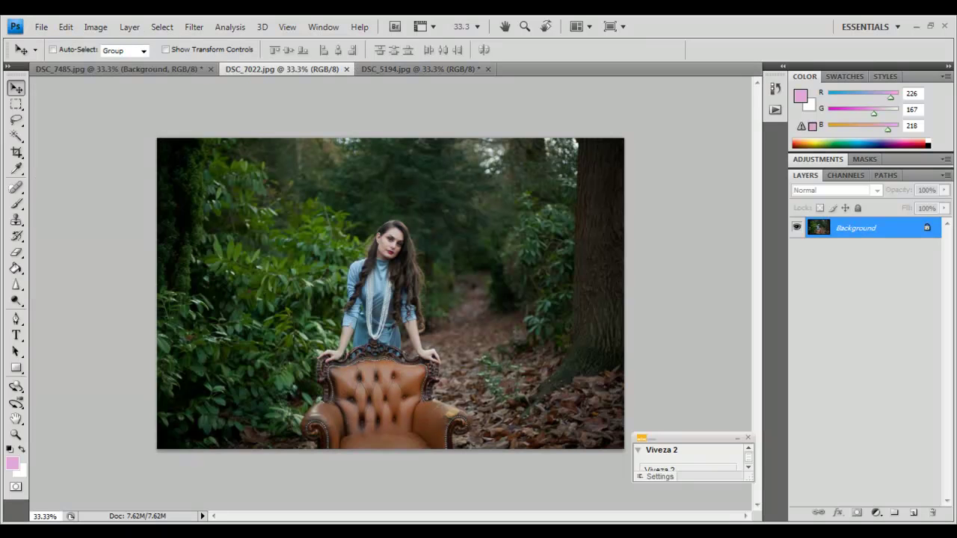
{"action": "key", "text": "ctrl+z"}
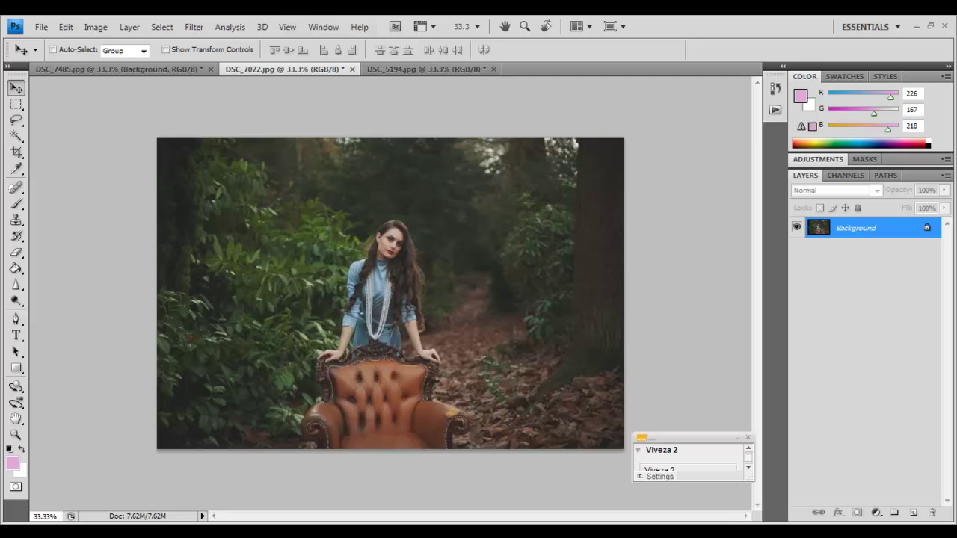
{"action": "key", "text": "ctrl+z"}
{"action": "key", "text": "ctrl+z"}
Step: Compare the DSC_5194 couple photo's original against its warm edit via revert and undo
{"action": "left_click", "coordinate": [427, 68]}
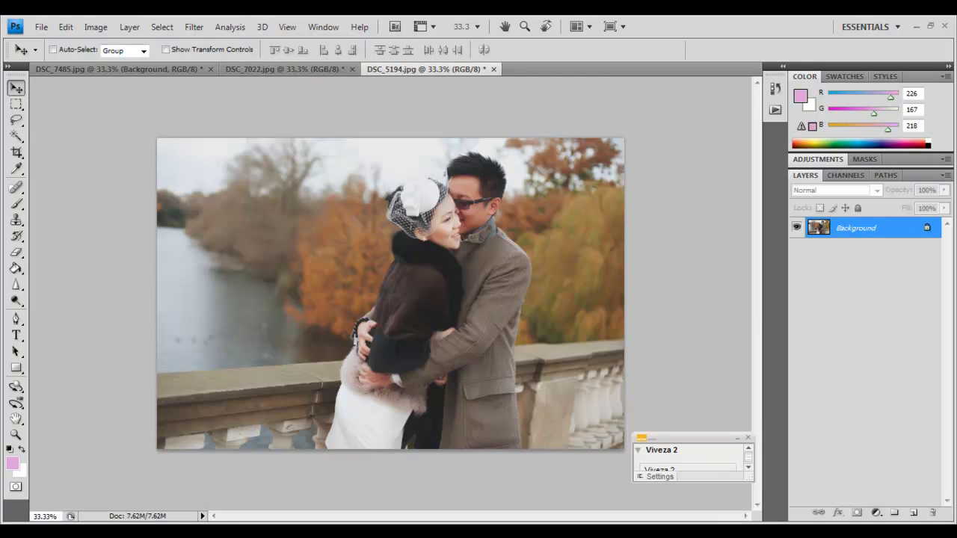
{"action": "left_click", "coordinate": [41, 26]}
{"action": "key", "text": "Return"}
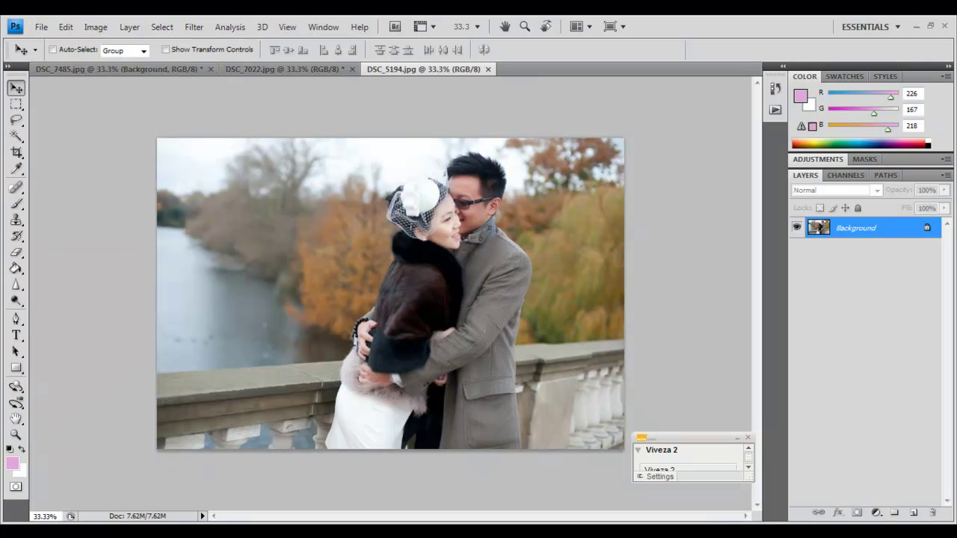
{"action": "key", "text": "ctrl+z"}
{"action": "key", "text": "ctrl+z"}
Step: Revert the rose-garden photo DSC_7485 to its unedited original
{"action": "key", "text": "ctrl+Tab"}
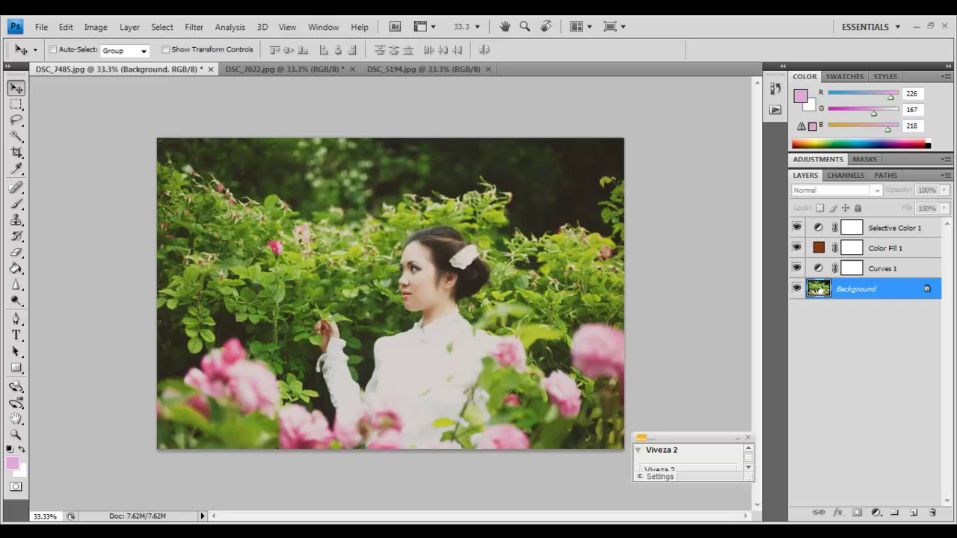
{"action": "left_click", "coordinate": [41, 26]}
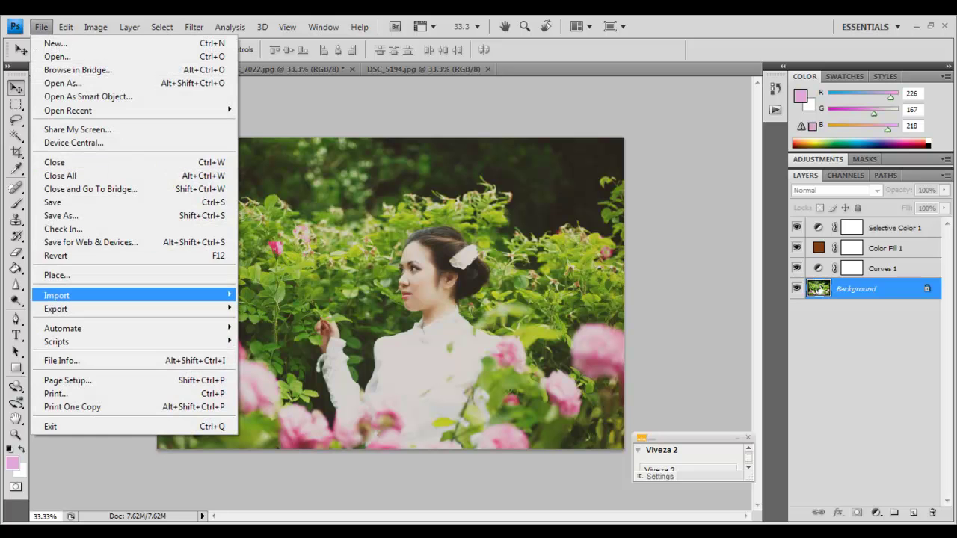
{"action": "left_click", "coordinate": [56, 255]}
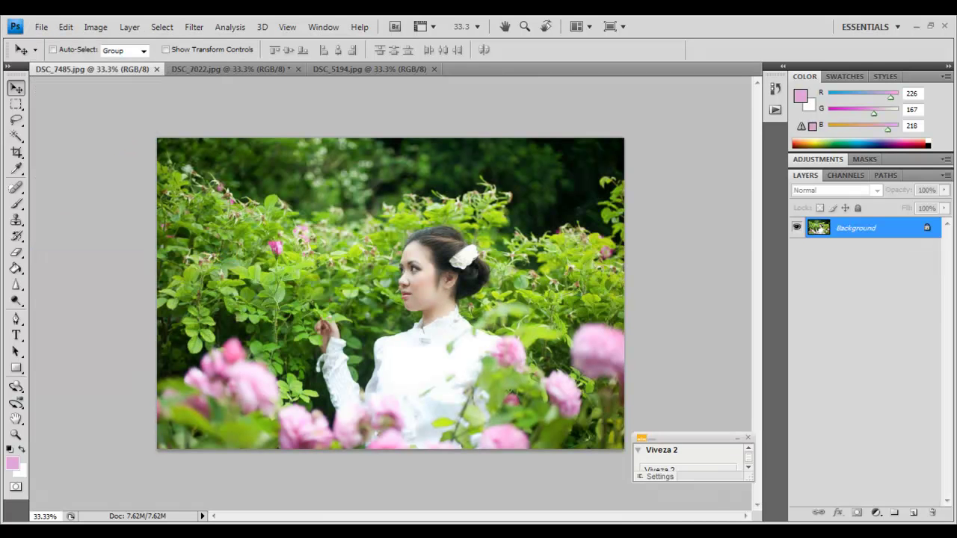
Step: Close the Viveza 2 plugin panel and bring up the new adjustment layer menu
{"action": "left_click_drag", "start_coordinate": [688, 438], "coordinate": [698, 424]}
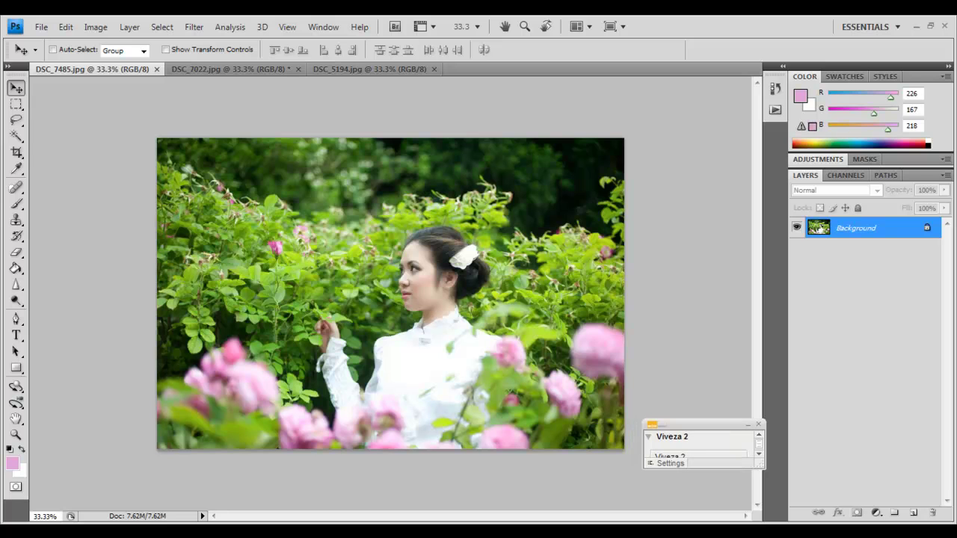
{"action": "left_click", "coordinate": [758, 424]}
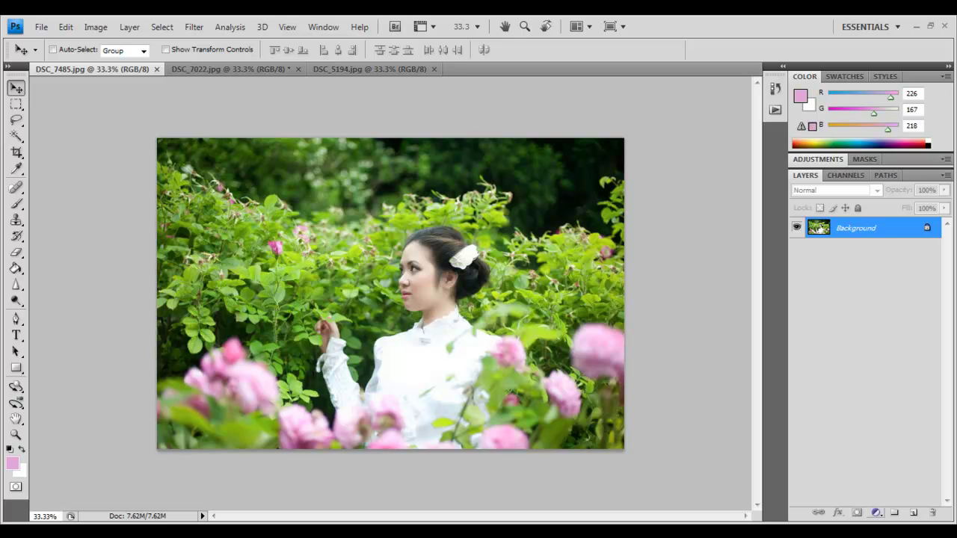
{"action": "left_click", "coordinate": [876, 513]}
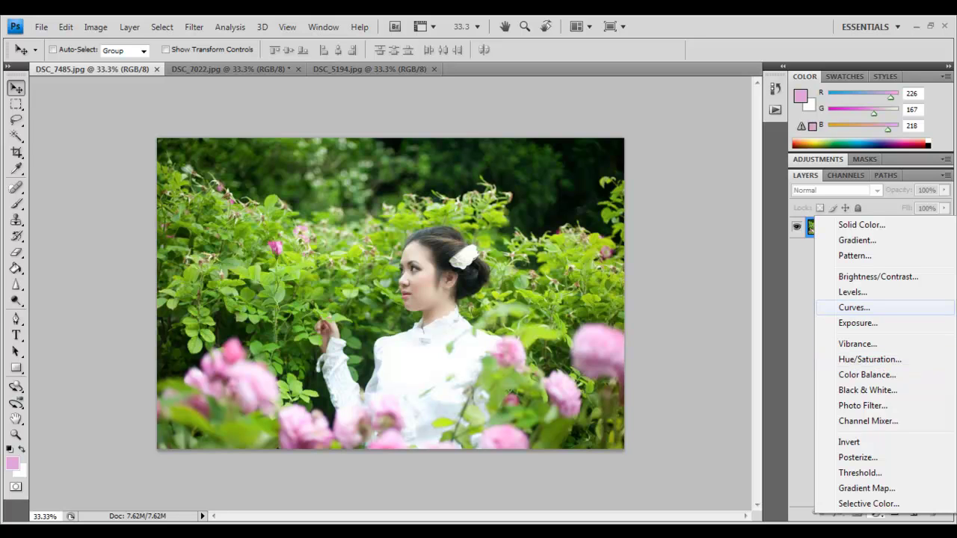
Step: Add a Curves layer with quarter- and three-quarter-tone points, lifted blacks and lowered whites
{"action": "left_click", "coordinate": [854, 307]}
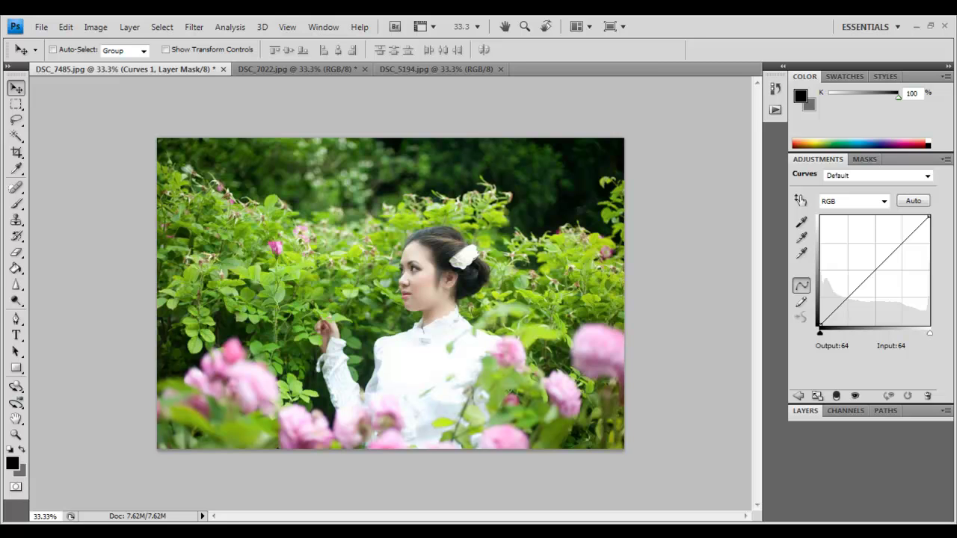
{"action": "left_click", "coordinate": [848, 298]}
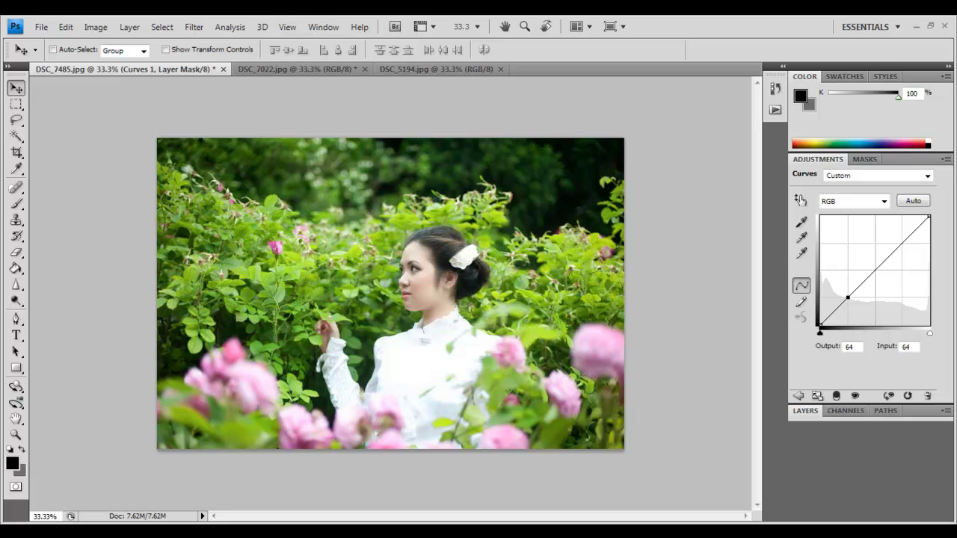
{"action": "left_click", "coordinate": [901, 243]}
{"action": "key", "text": "ctrl+d"}
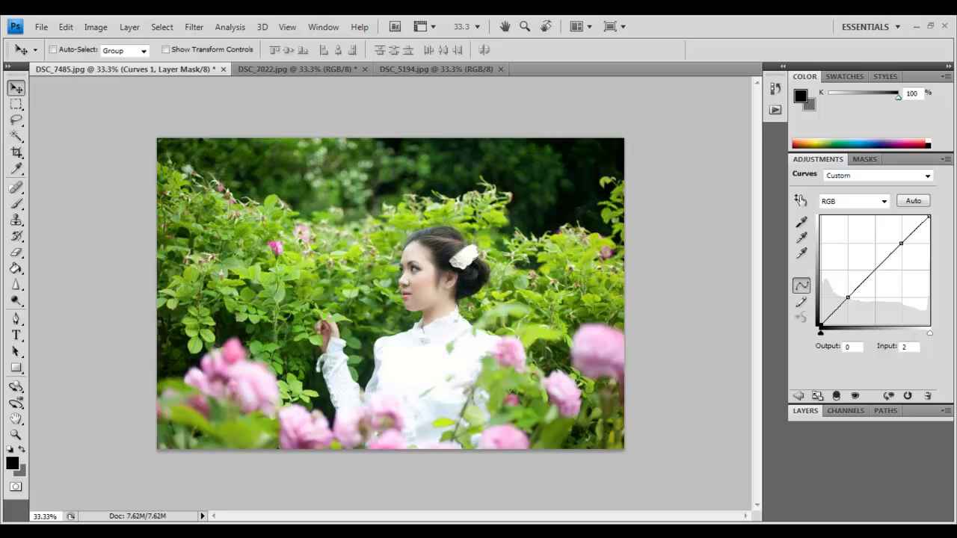
{"action": "key", "text": "Up"}
{"action": "key", "text": "Up"}
{"action": "key", "text": "Up"}
{"action": "key", "text": "Up"}
{"action": "key", "text": "Up"}
{"action": "key", "text": "Up"}
{"action": "key", "text": "Up"}
{"action": "key", "text": "Up"}
{"action": "key", "text": "Up"}
{"action": "key", "text": "Up"}
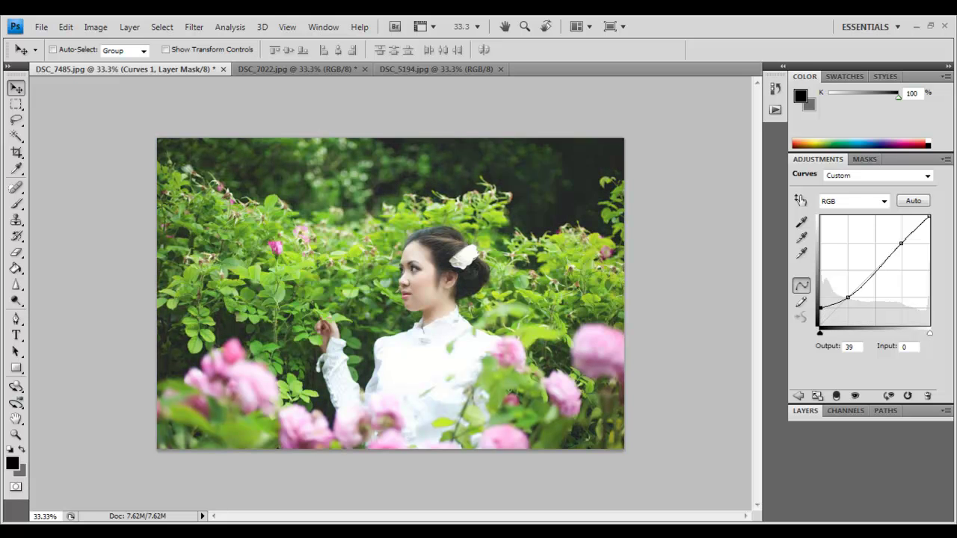
{"action": "key", "text": "Up"}
{"action": "key", "text": "Up"}
{"action": "key", "text": "Up"}
{"action": "key", "text": "Up"}
{"action": "key", "text": "Up"}
{"action": "key", "text": "Up"}
{"action": "key", "text": "Up"}
{"action": "key", "text": "Up"}
{"action": "key", "text": "Up"}
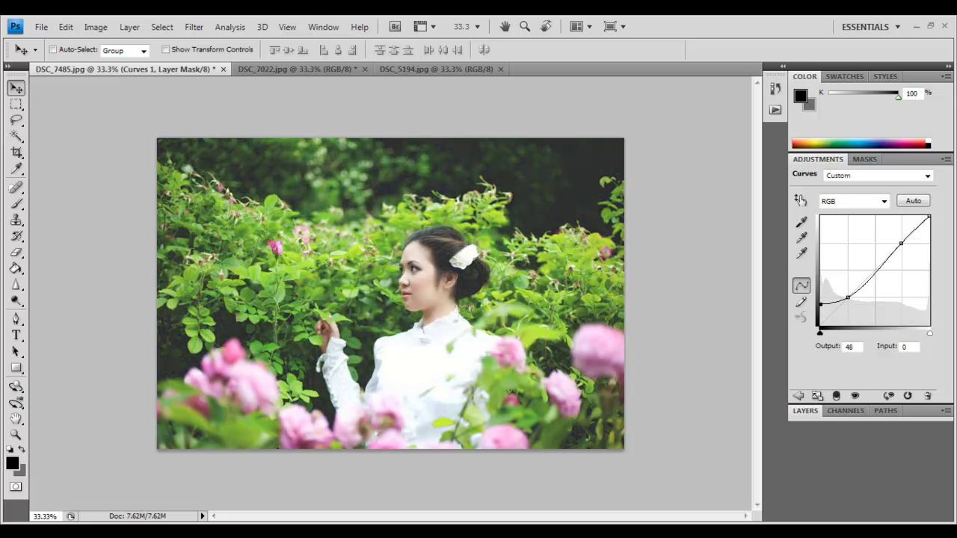
{"action": "key", "text": "minus"}
{"action": "key", "text": "Down"}
{"action": "key", "text": "Down"}
{"action": "key", "text": "Down"}
{"action": "key", "text": "Down"}
{"action": "key", "text": "Down"}
{"action": "key", "text": "Down"}
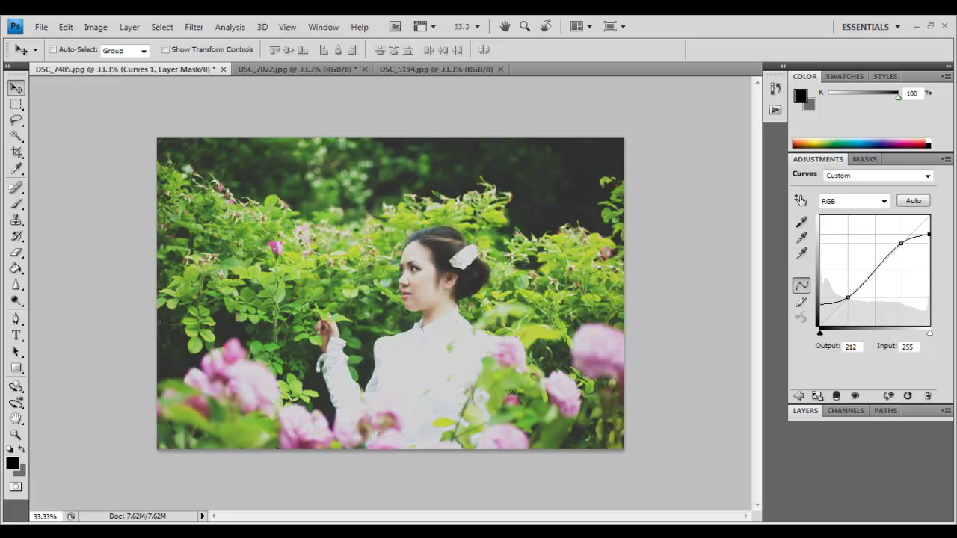
{"action": "key", "text": "Down"}
Step: Toggle the Curves 1 layer's visibility to compare before and after
{"action": "left_click", "coordinate": [806, 410]}
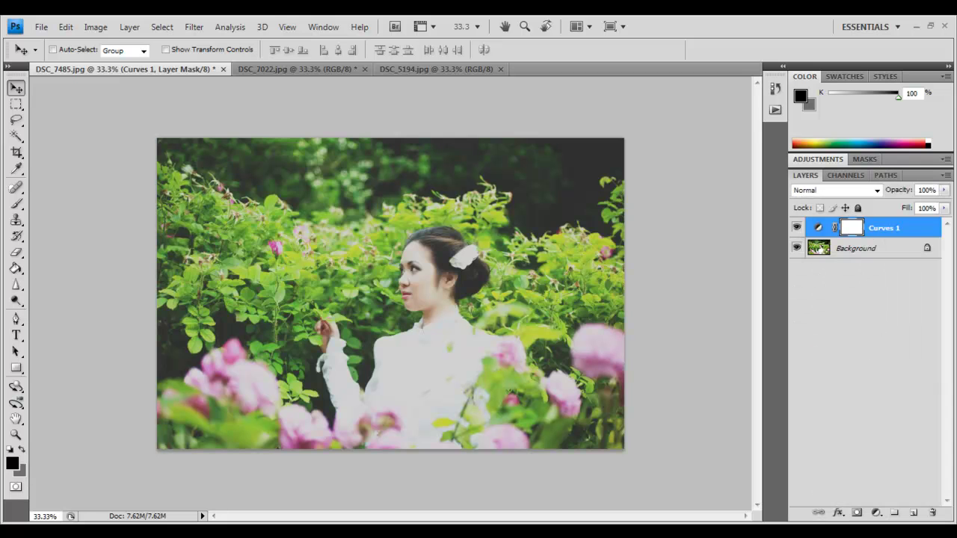
{"action": "left_click", "coordinate": [796, 227]}
{"action": "left_click", "coordinate": [796, 227]}
{"action": "left_click", "coordinate": [796, 228]}
{"action": "left_click", "coordinate": [796, 228]}
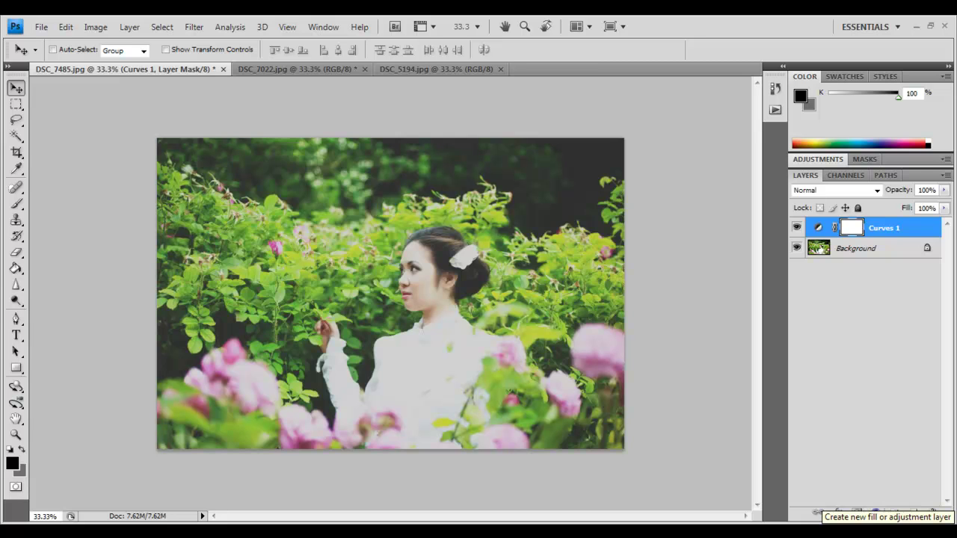
Step: Add a Solid Color fill layer in dark brown (#73450f)
{"action": "left_click", "coordinate": [875, 513]}
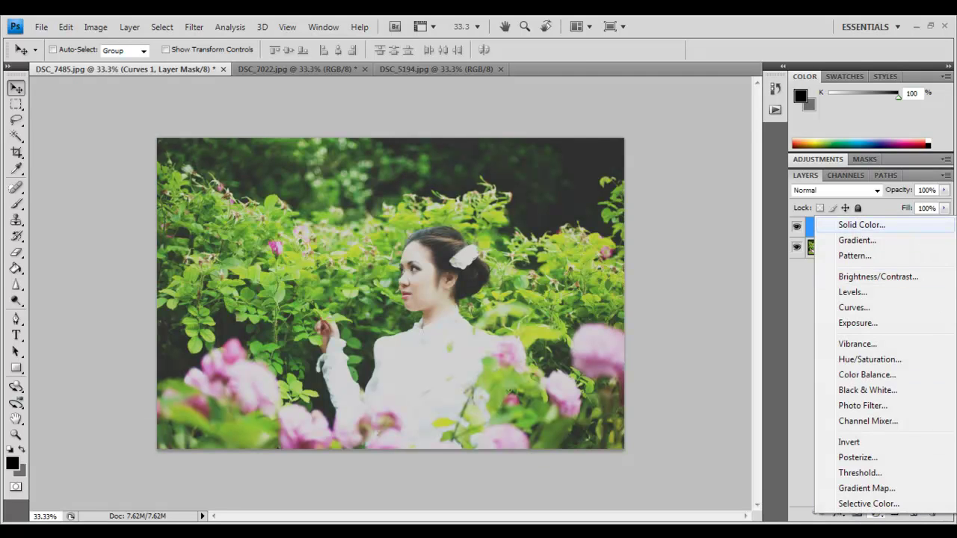
{"action": "left_click", "coordinate": [860, 224]}
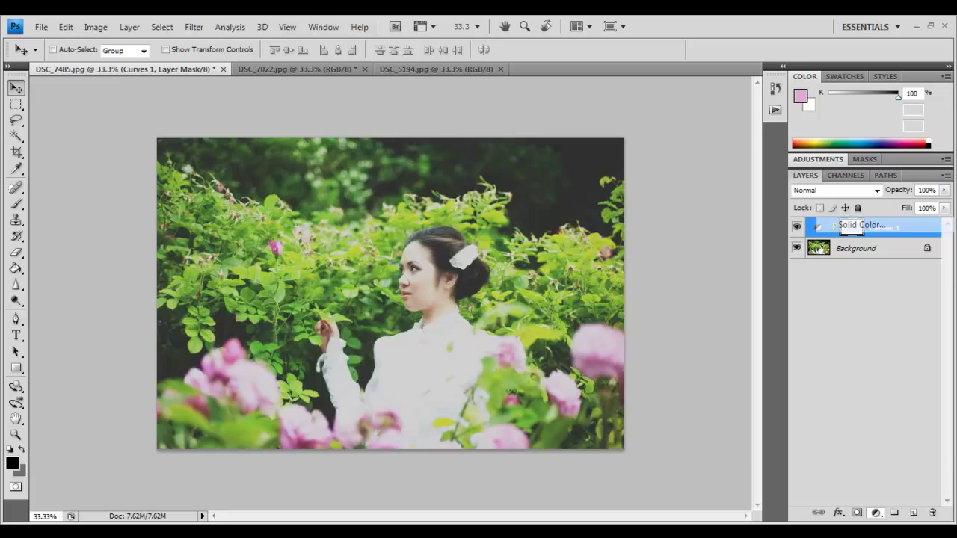
{"action": "left_click", "coordinate": [768, 416]}
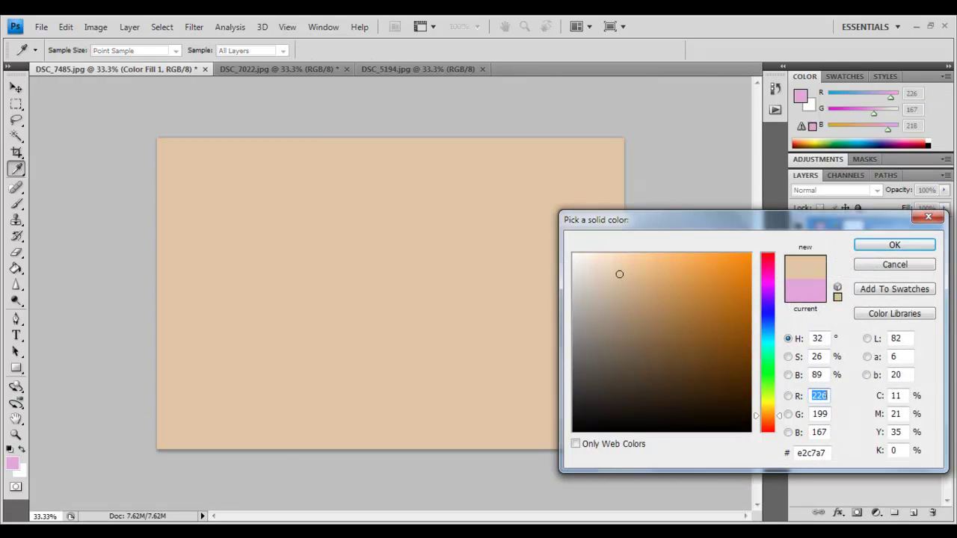
{"action": "left_click", "coordinate": [717, 341]}
{"action": "left_click_drag", "start_coordinate": [718, 341], "coordinate": [727, 352]}
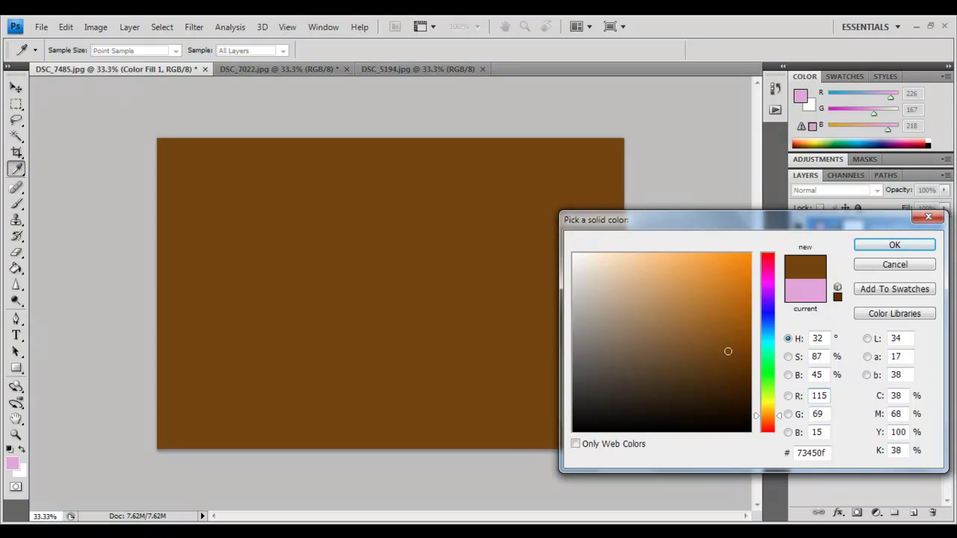
{"action": "left_click_drag", "start_coordinate": [636, 219], "coordinate": [533, 228]}
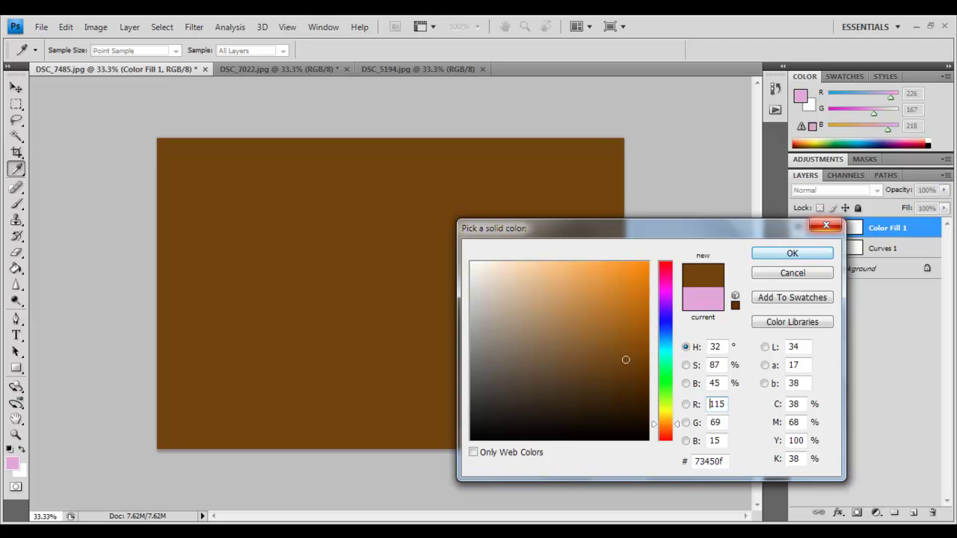
{"action": "left_click_drag", "start_coordinate": [533, 228], "coordinate": [632, 254]}
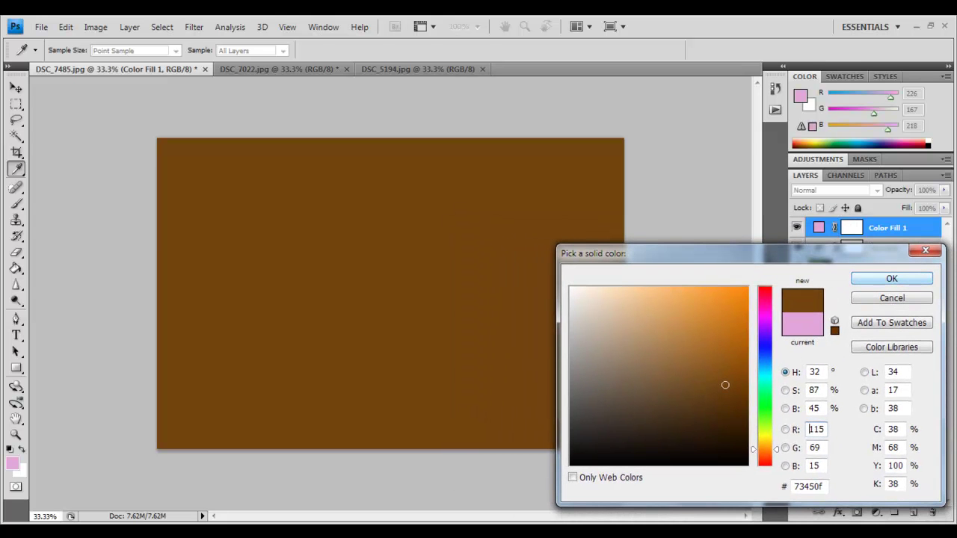
{"action": "key", "text": "Return"}
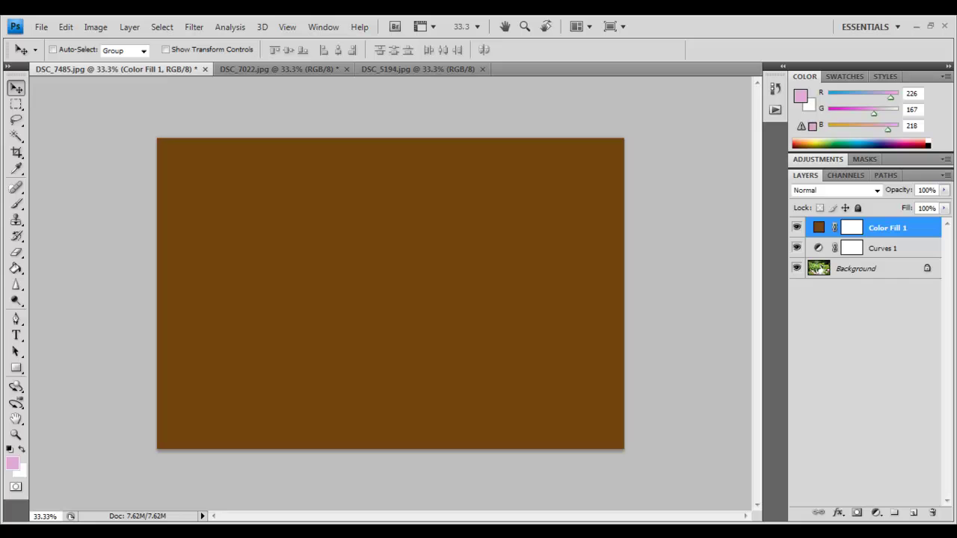
Step: Set Color Fill 1 to Soft Light blend mode at 35% opacity
{"action": "left_click", "coordinate": [876, 190]}
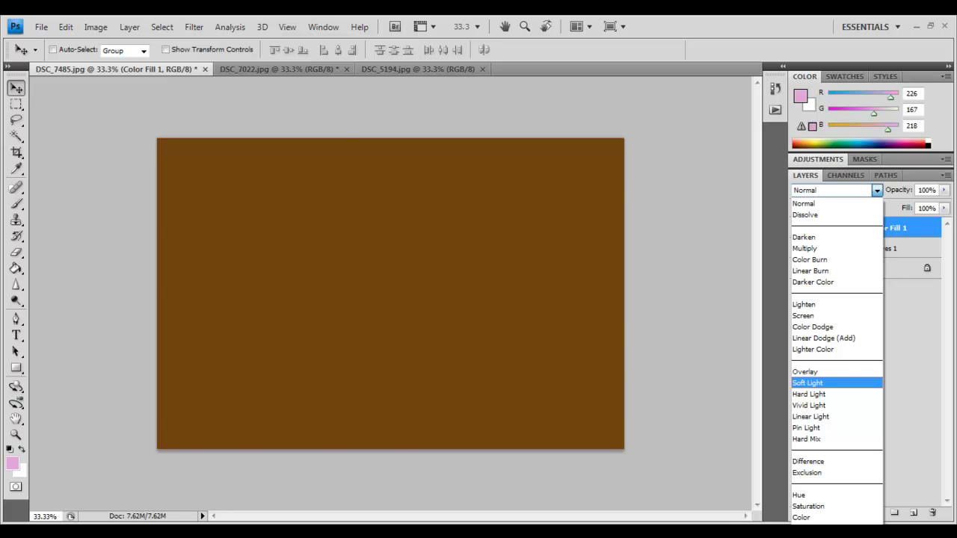
{"action": "left_click", "coordinate": [807, 382]}
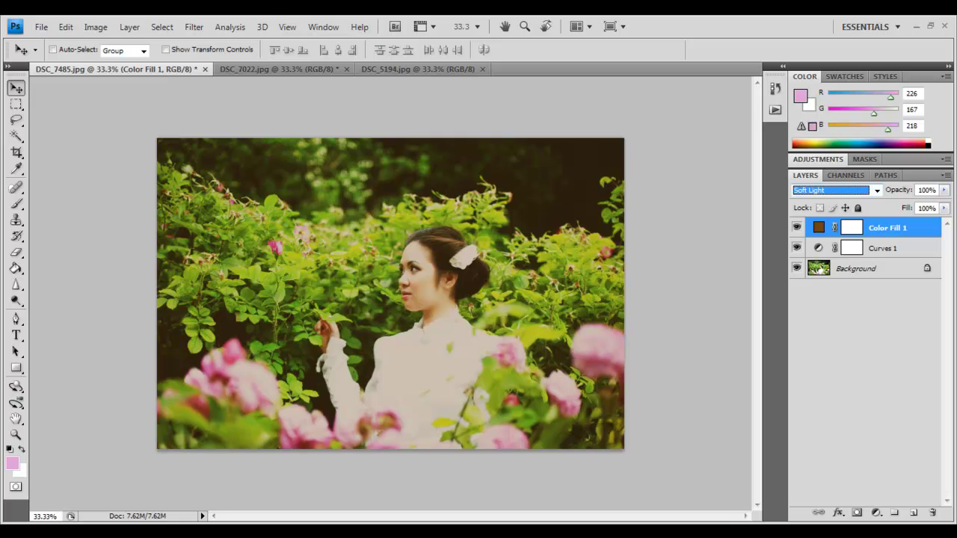
{"action": "left_click", "coordinate": [943, 190]}
{"action": "left_click_drag", "start_coordinate": [942, 203], "coordinate": [898, 203]}
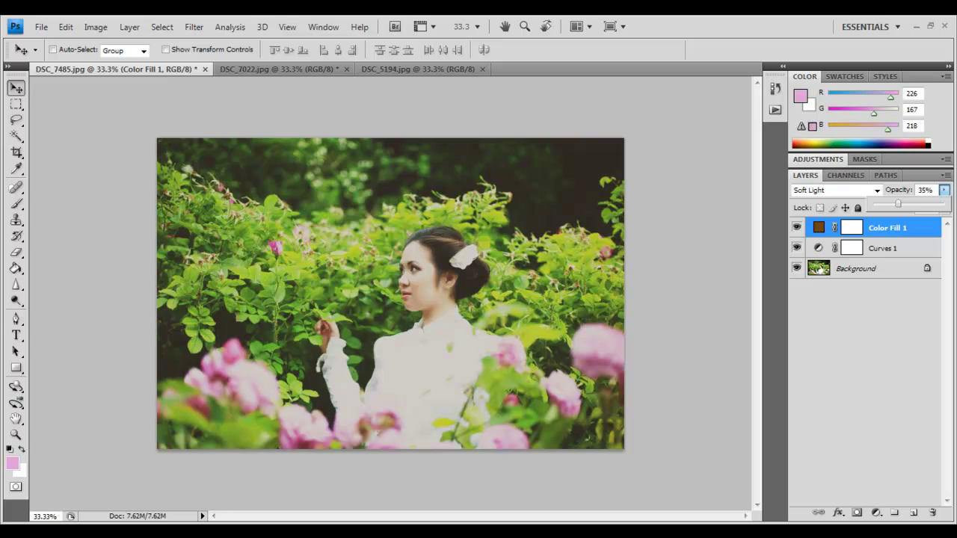
Step: Toggle the brown fill layer off and on to compare the warming
{"action": "left_click", "coordinate": [864, 374]}
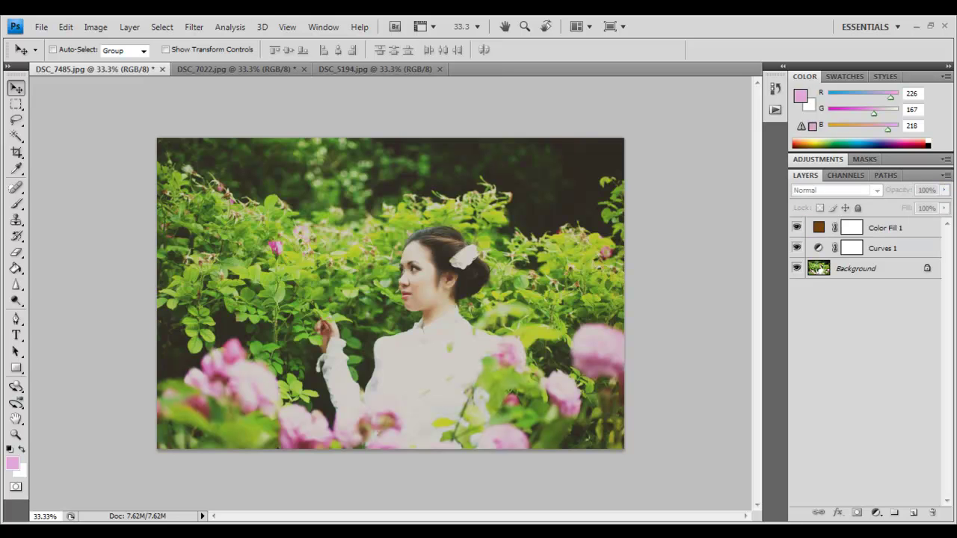
{"action": "key", "text": "alt+period"}
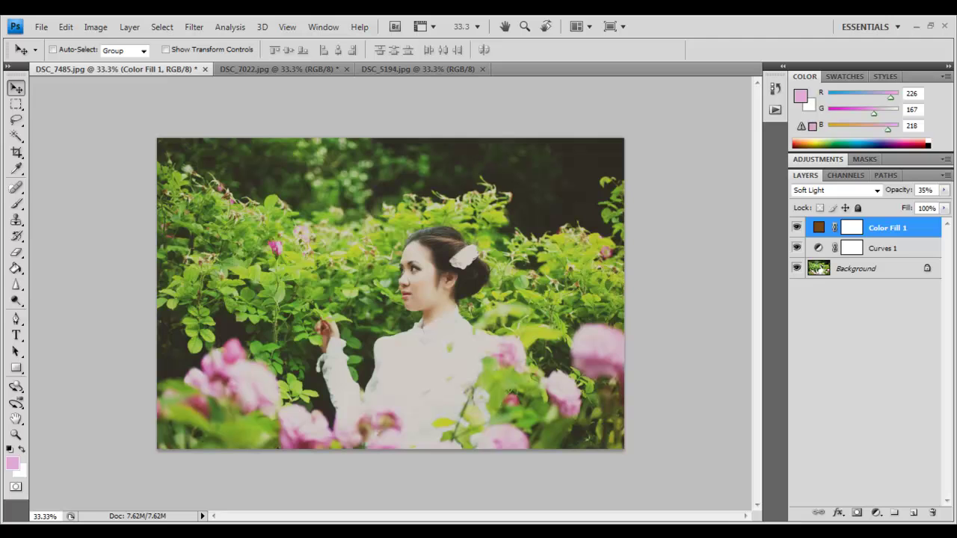
{"action": "key", "text": "ctrl+comma"}
{"action": "key", "text": "ctrl+comma"}
{"action": "key", "text": "ctrl+comma"}
{"action": "left_click", "coordinate": [797, 227]}
Step: Preview the untoned photo via revert and undo, then switch to DSC_7022.jpg
{"action": "left_click", "coordinate": [41, 26]}
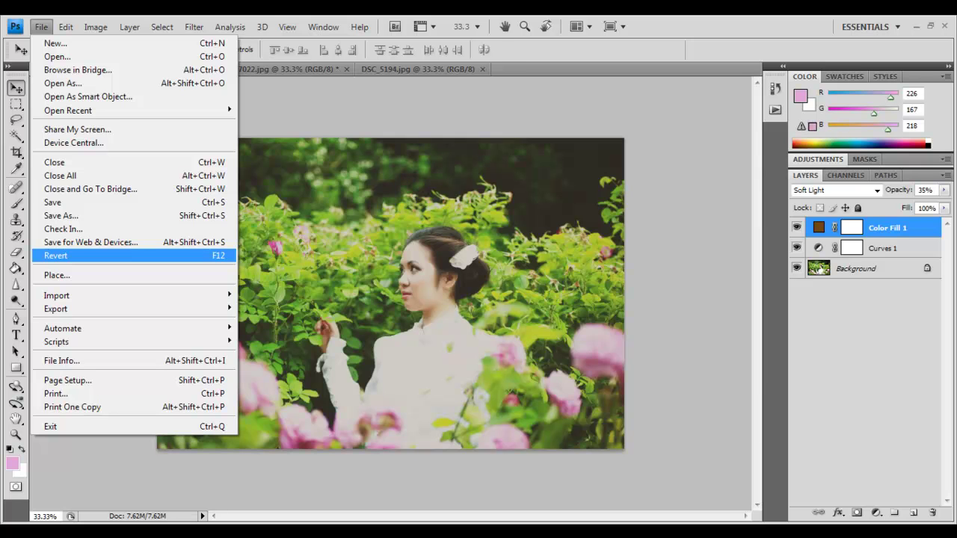
{"action": "key", "text": "Return"}
{"action": "key", "text": "ctrl+z"}
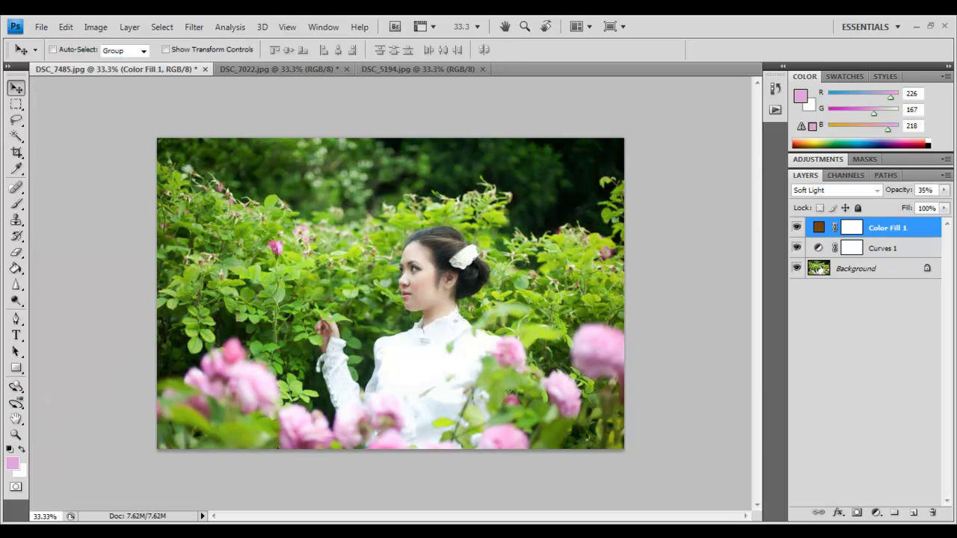
{"action": "key", "text": "ctrl+z"}
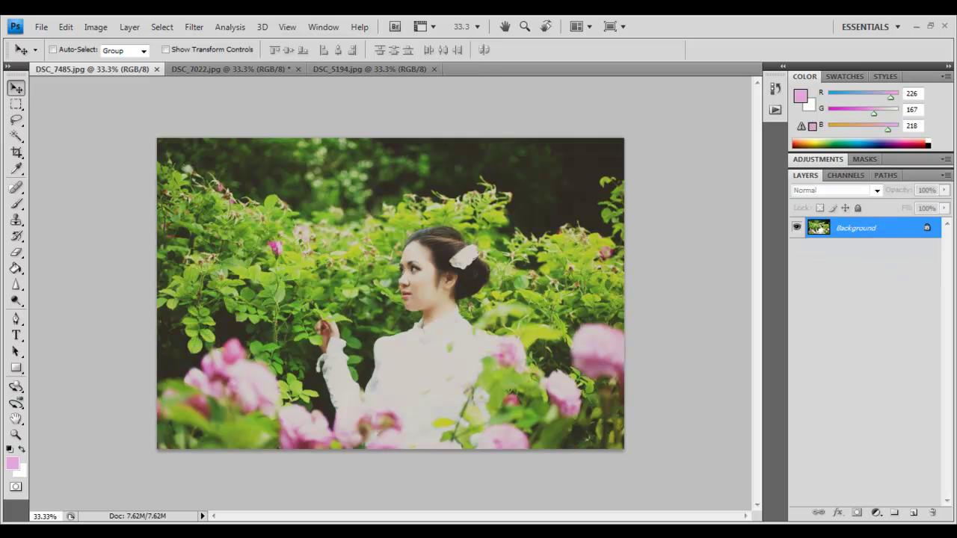
{"action": "key", "text": "ctrl+z"}
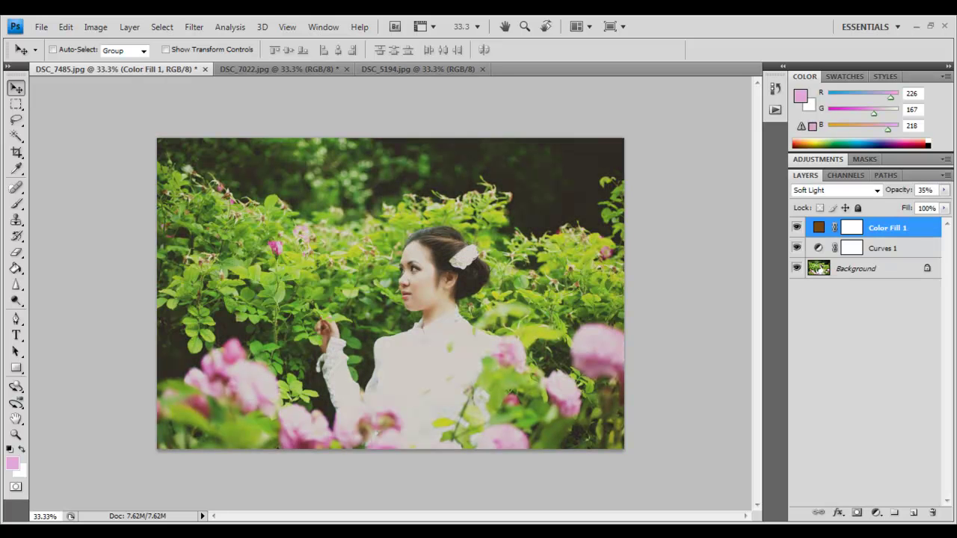
{"action": "key", "text": "ctrl+Tab"}
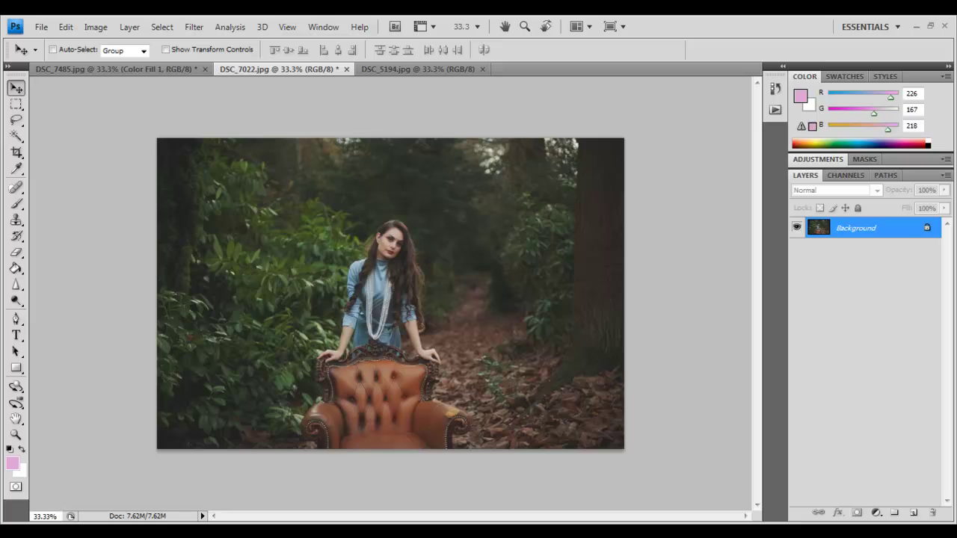
Step: Revert DSC_7022.jpg to its original and bring up the new fill/adjustment layer menu
{"action": "left_click", "coordinate": [42, 26]}
{"action": "left_click", "coordinate": [60, 256]}
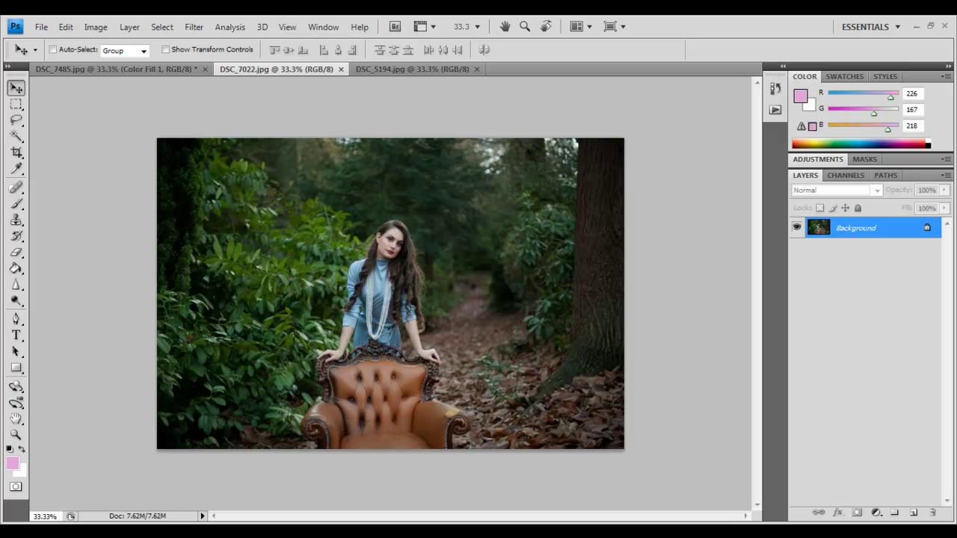
{"action": "left_click", "coordinate": [876, 513]}
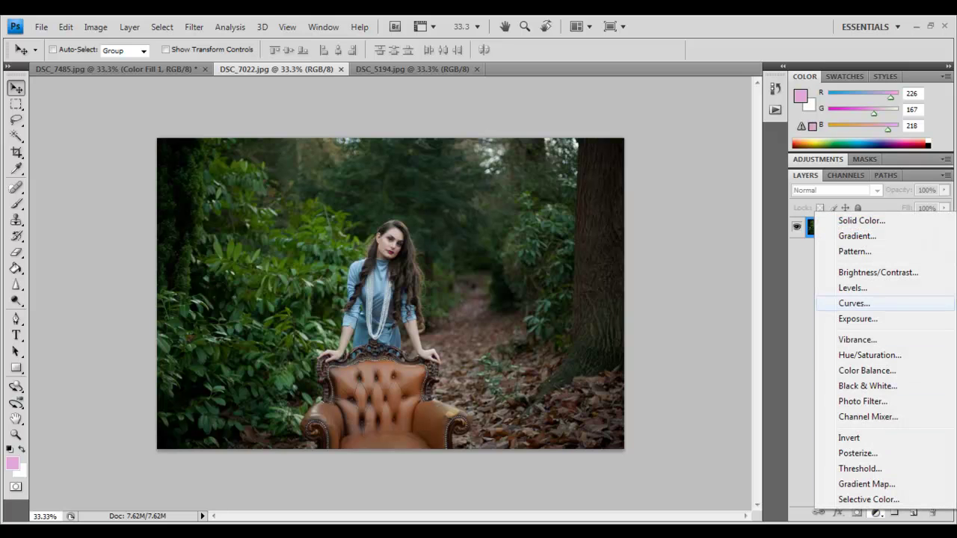
Step: Add a Curves layer with shadow and highlight S-curve points, raised blacks and lowered whites
{"action": "left_click", "coordinate": [854, 303]}
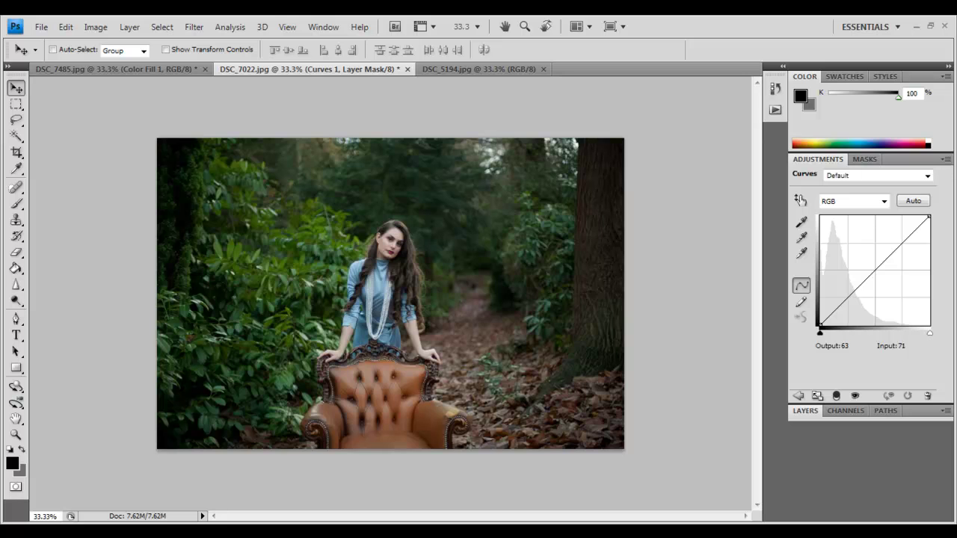
{"action": "left_click", "coordinate": [847, 298]}
{"action": "left_click", "coordinate": [904, 241]}
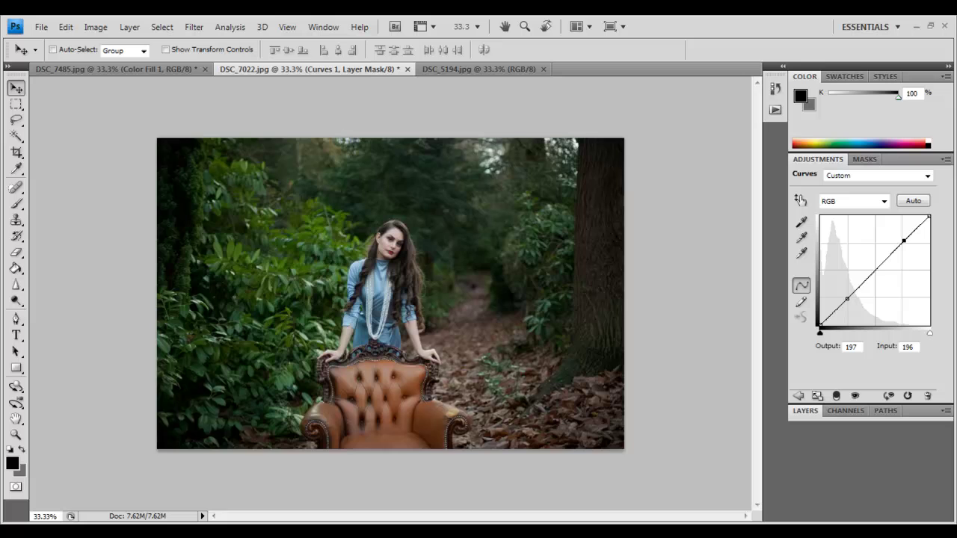
{"action": "left_click_drag", "start_coordinate": [820, 326], "coordinate": [820, 309]}
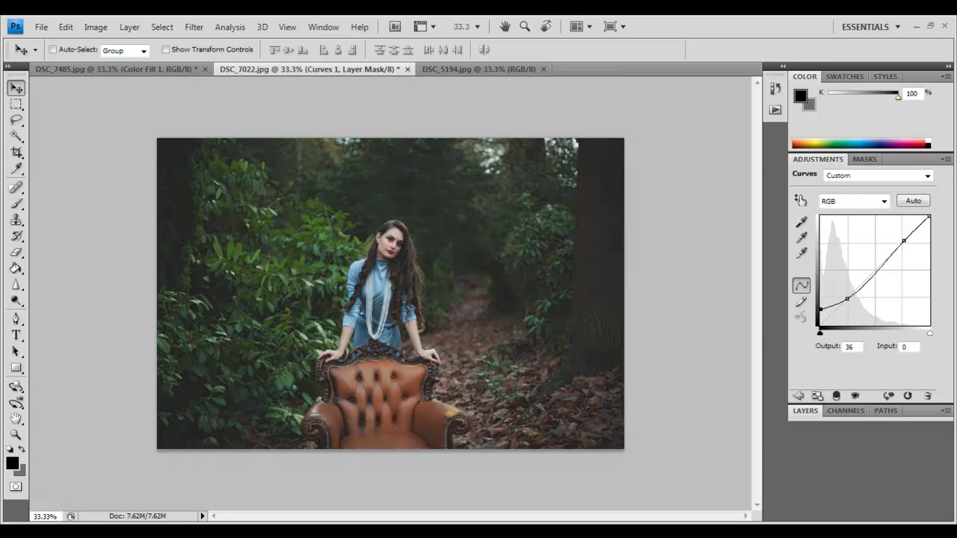
{"action": "key", "text": "Down"}
{"action": "key", "text": "Down"}
{"action": "key", "text": "Down"}
{"action": "key", "text": "Down"}
{"action": "key", "text": "Down"}
{"action": "left_click_drag", "start_coordinate": [928, 217], "coordinate": [928, 227]}
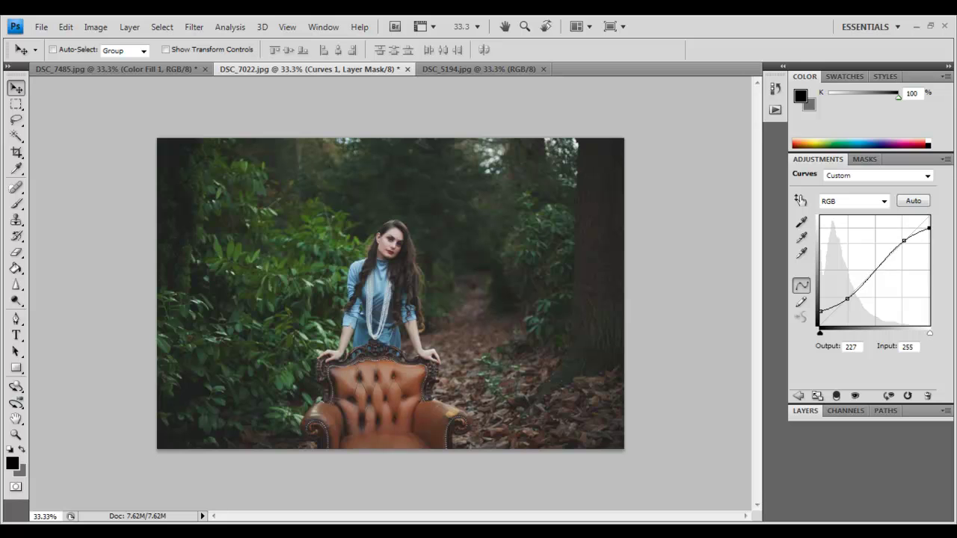
{"action": "key", "text": "Down"}
{"action": "key", "text": "Down"}
{"action": "key", "text": "Down"}
{"action": "key", "text": "Down"}
{"action": "key", "text": "Down"}
{"action": "key", "text": "Down"}
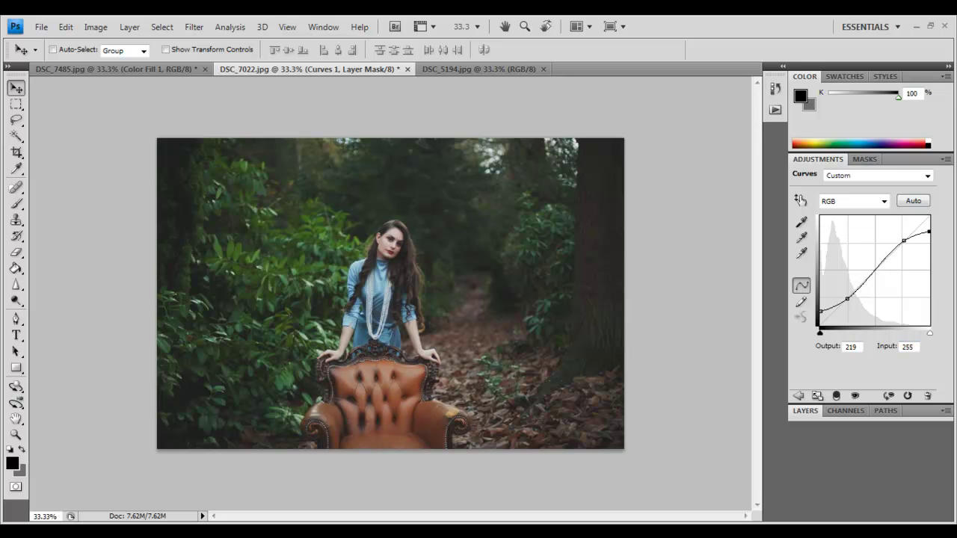
{"action": "key", "text": "F7"}
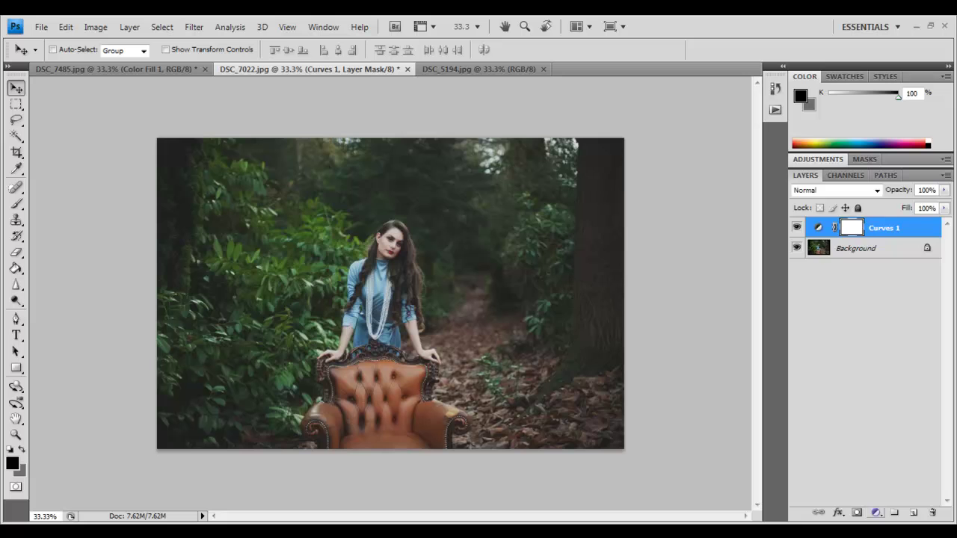
Step: Add a dark brown Solid Color fill layer over the forest photo
{"action": "left_click", "coordinate": [875, 513]}
{"action": "left_click", "coordinate": [859, 218]}
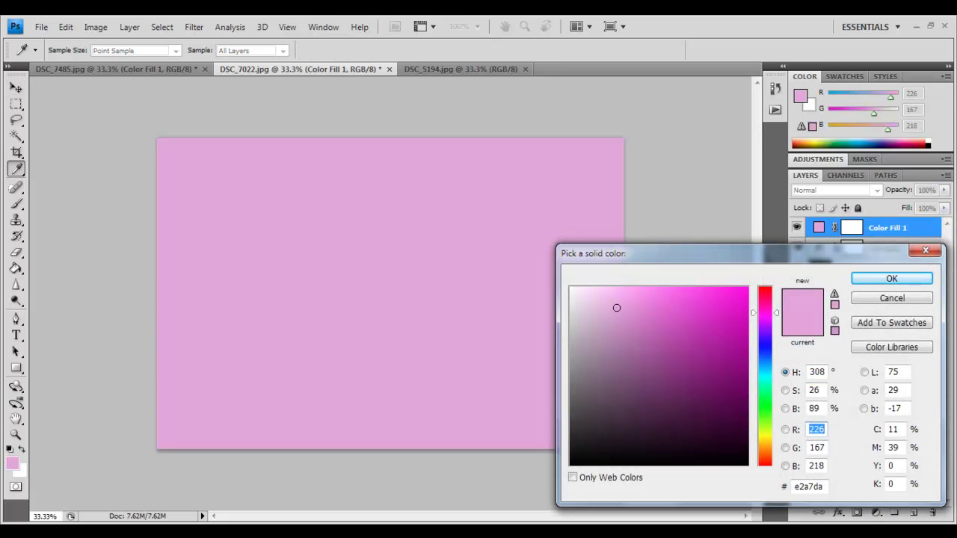
{"action": "left_click_drag", "start_coordinate": [764, 312], "coordinate": [764, 448]}
{"action": "mouse_move", "coordinate": [717, 328]}
{"action": "left_mouse_down"}
{"action": "mouse_move", "coordinate": [732, 346]}
{"action": "mouse_move", "coordinate": [740, 398]}
{"action": "left_mouse_up"}
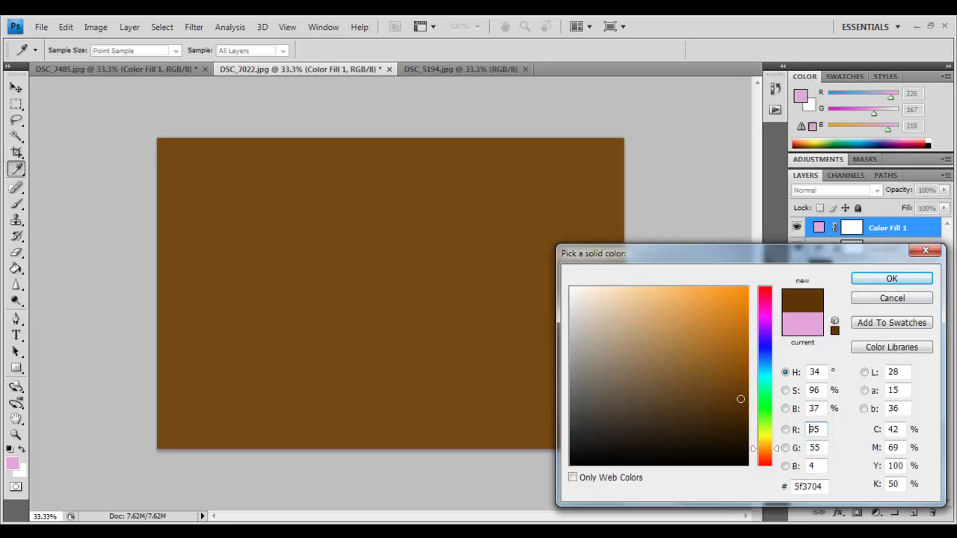
{"action": "left_click", "coordinate": [892, 278]}
{"action": "key", "text": "v"}
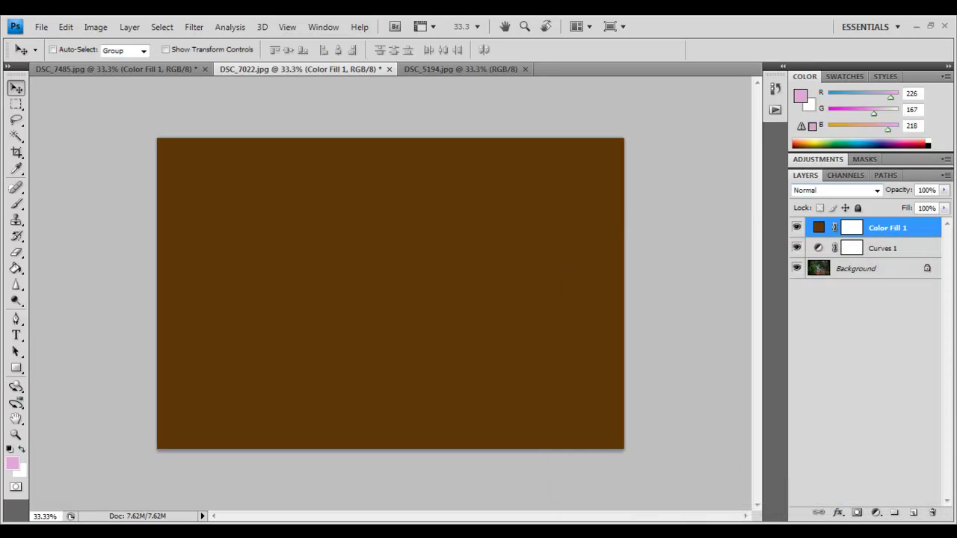
Step: Blend the brown fill in Soft Light at 35% opacity
{"action": "left_click", "coordinate": [835, 189]}
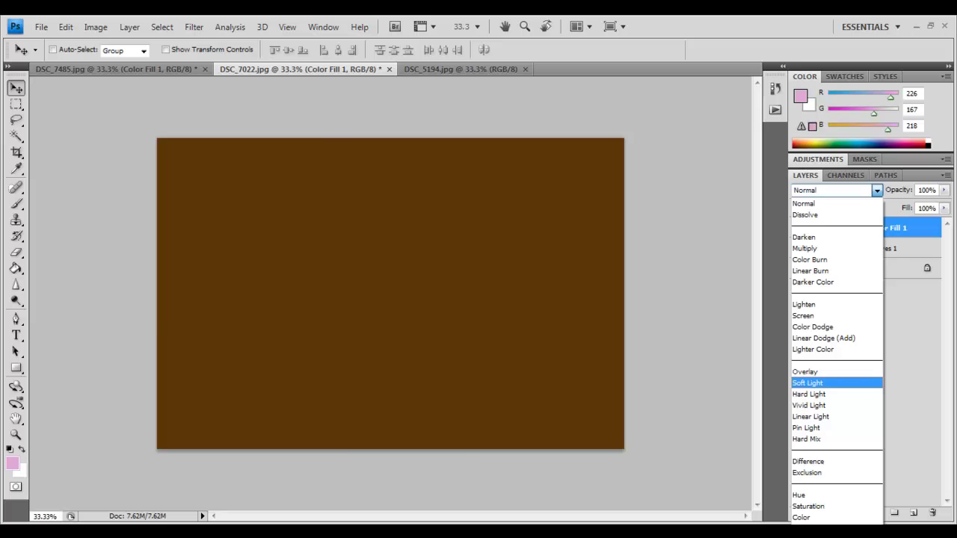
{"action": "key", "text": "Return"}
{"action": "left_click", "coordinate": [945, 190]}
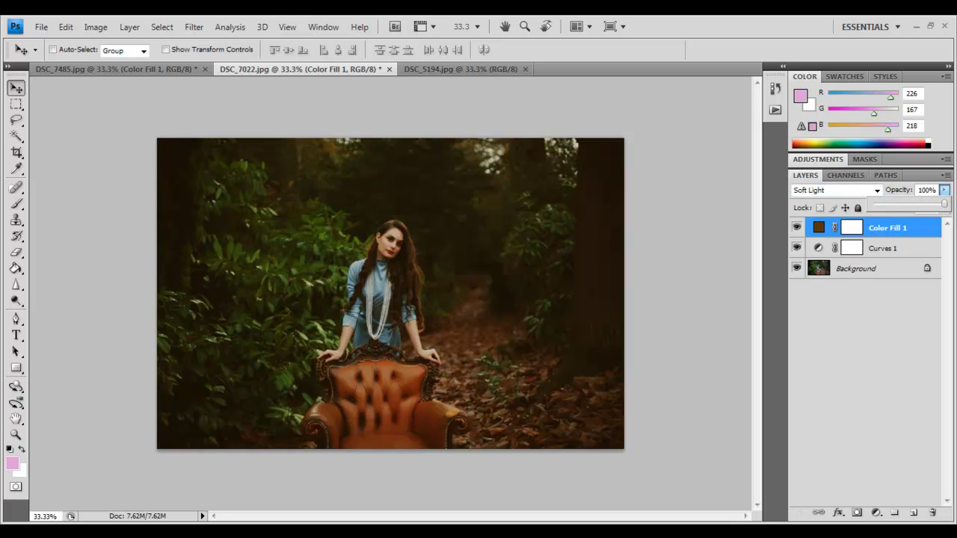
{"action": "left_click_drag", "start_coordinate": [944, 203], "coordinate": [898, 203]}
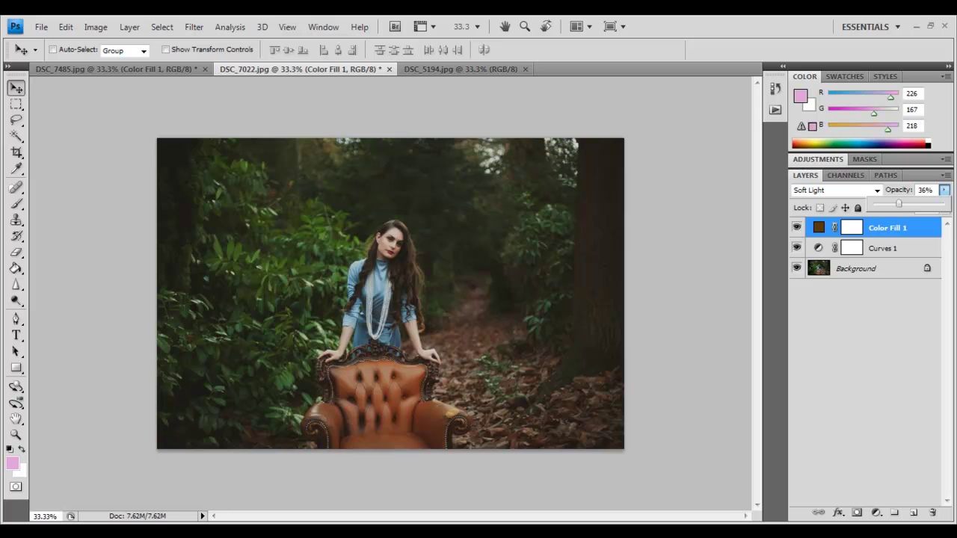
{"action": "left_click_drag", "start_coordinate": [898, 203], "coordinate": [897, 203]}
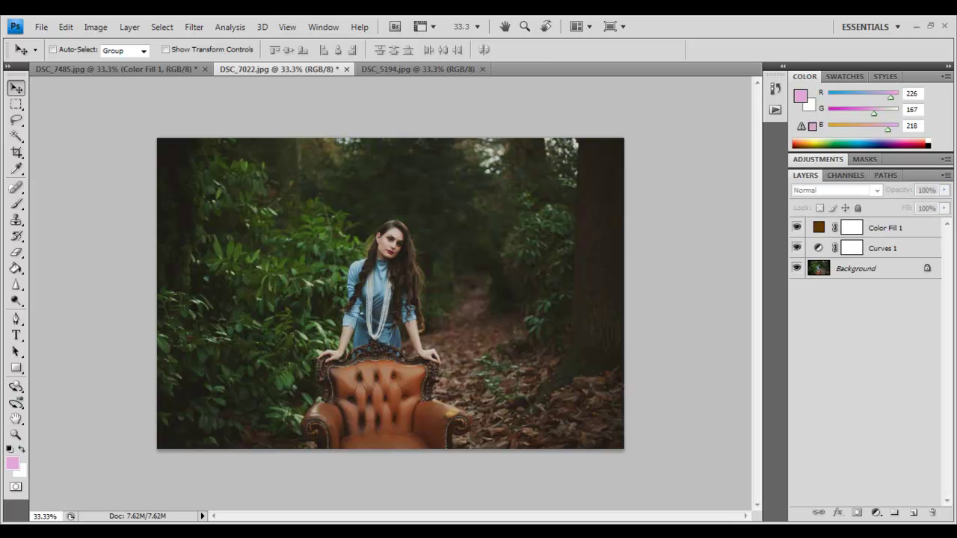
Step: Preview the forest photo's original via revert, undo it, then switch to DSC_5194
{"action": "left_click", "coordinate": [41, 27]}
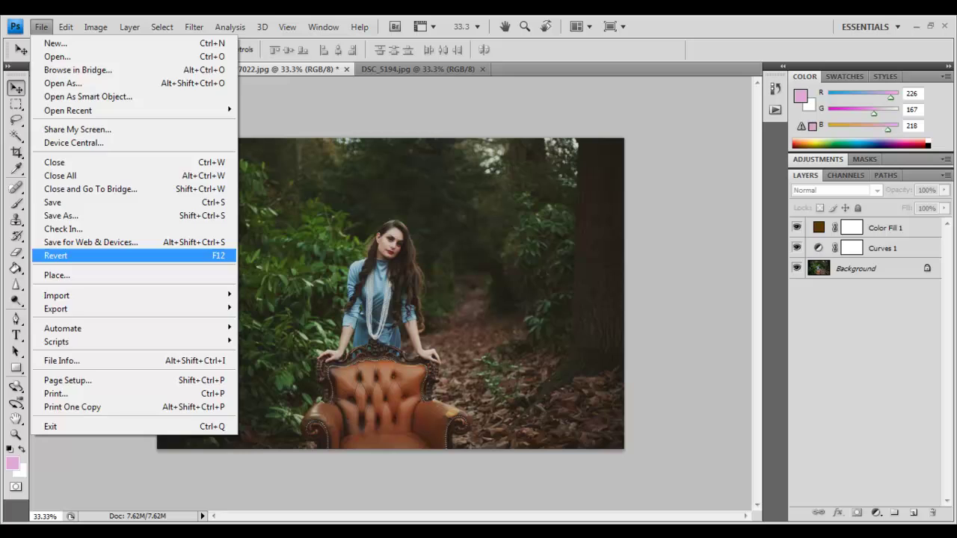
{"action": "left_click", "coordinate": [56, 256]}
{"action": "key", "text": "ctrl+z"}
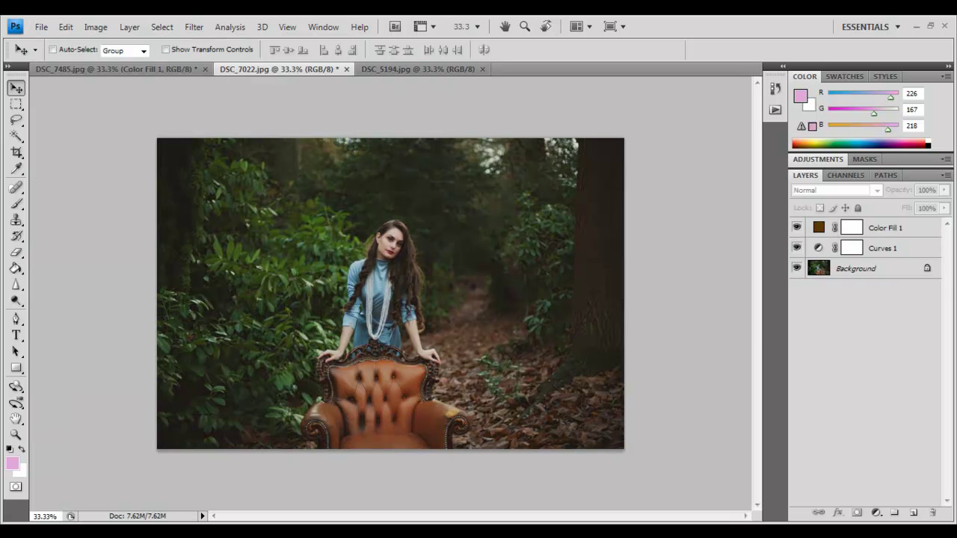
{"action": "left_click", "coordinate": [417, 68]}
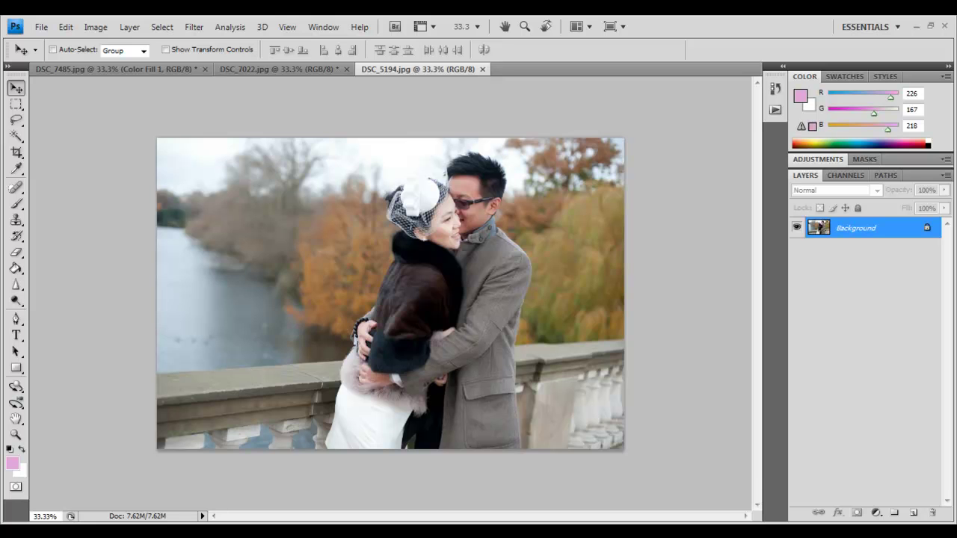
Step: Add a Curves S-curve with the black point raised to 35 and white point lowered to 220
{"action": "left_click", "coordinate": [876, 512]}
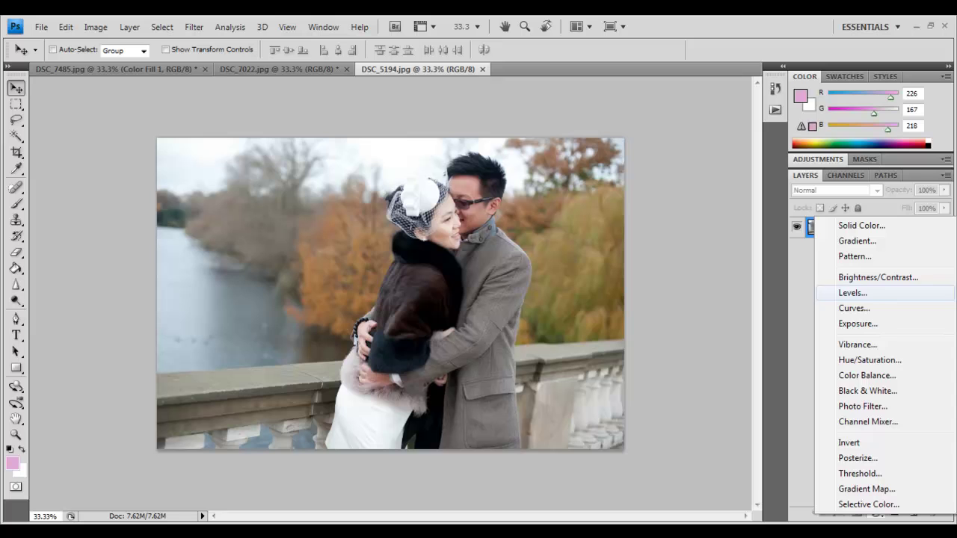
{"action": "left_click", "coordinate": [845, 308]}
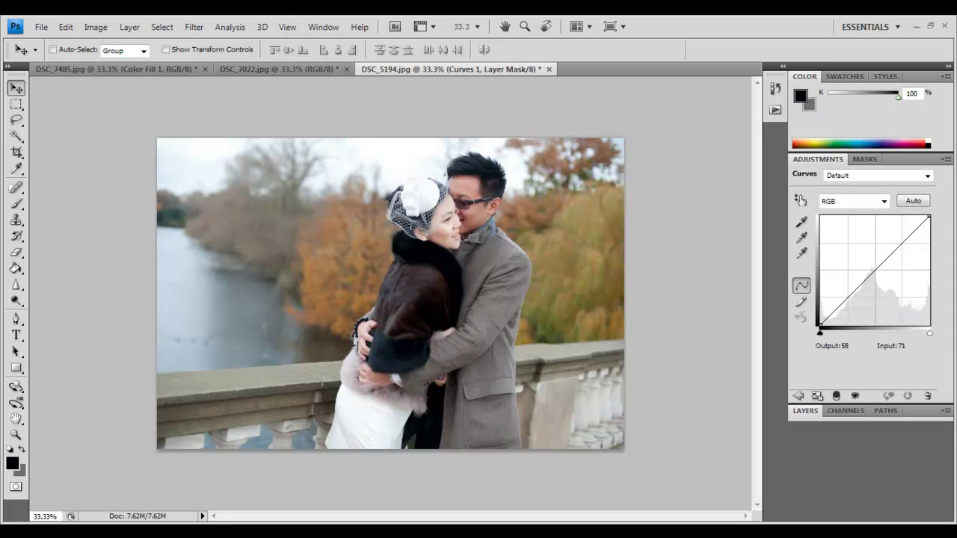
{"action": "left_click", "coordinate": [849, 296]}
{"action": "left_click", "coordinate": [900, 245]}
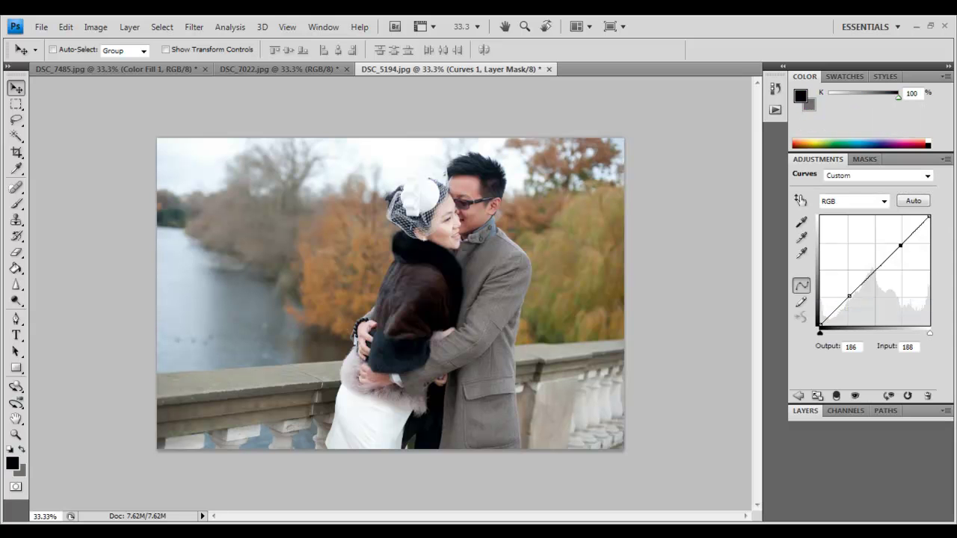
{"action": "left_click_drag", "start_coordinate": [820, 326], "coordinate": [820, 310]}
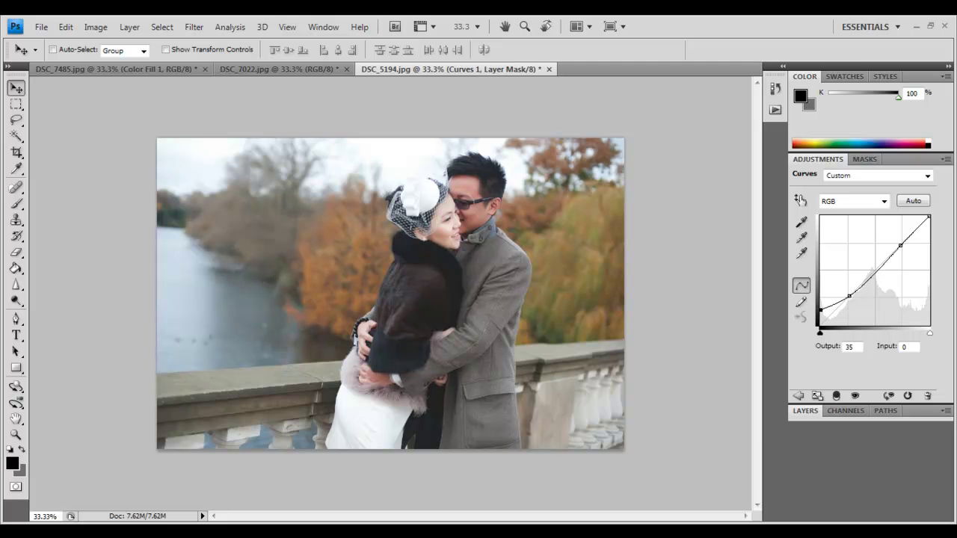
{"action": "left_click_drag", "start_coordinate": [928, 216], "coordinate": [928, 231]}
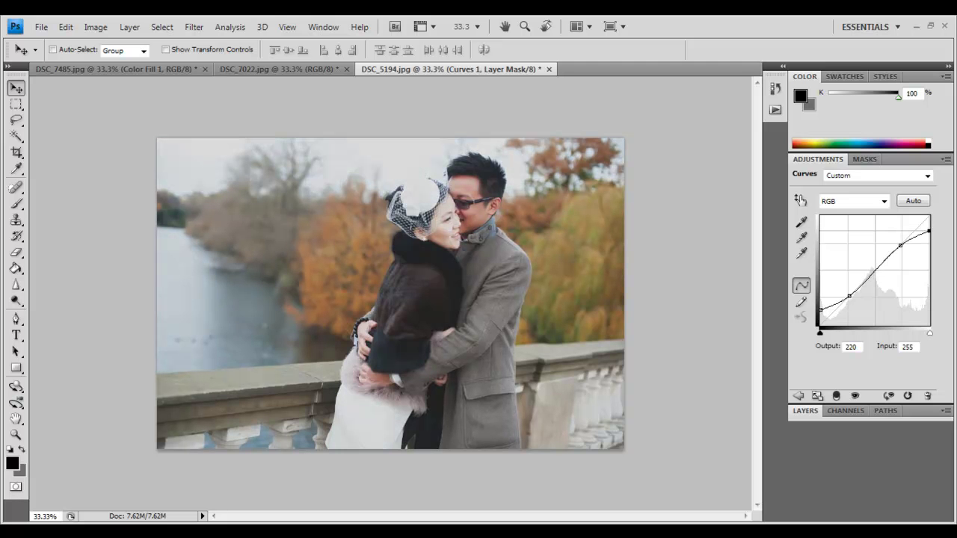
{"action": "left_click", "coordinate": [805, 410]}
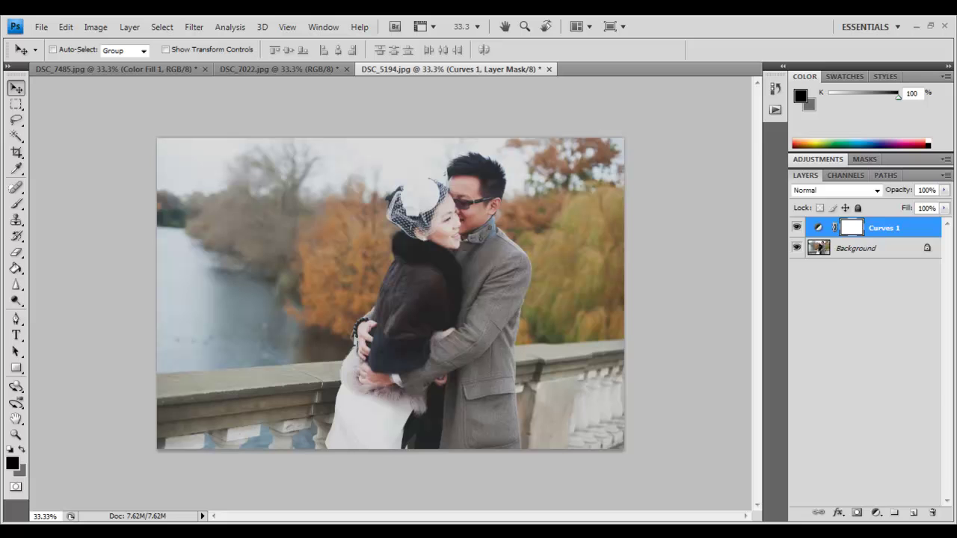
Step: Add a dark brown Solid Color fill layer over the couple photo
{"action": "left_click", "coordinate": [876, 513]}
{"action": "left_click", "coordinate": [844, 223]}
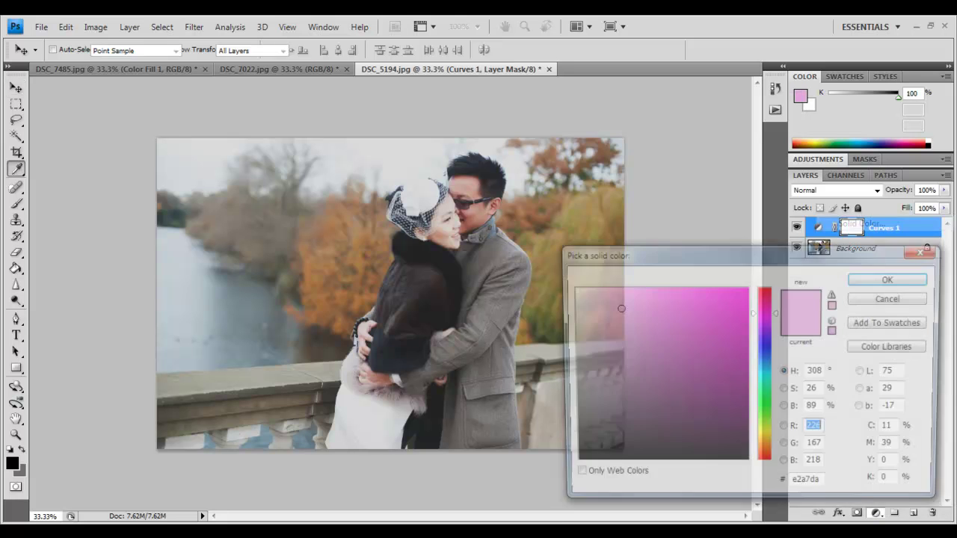
{"action": "left_click", "coordinate": [764, 451]}
{"action": "left_click_drag", "start_coordinate": [711, 367], "coordinate": [720, 391]}
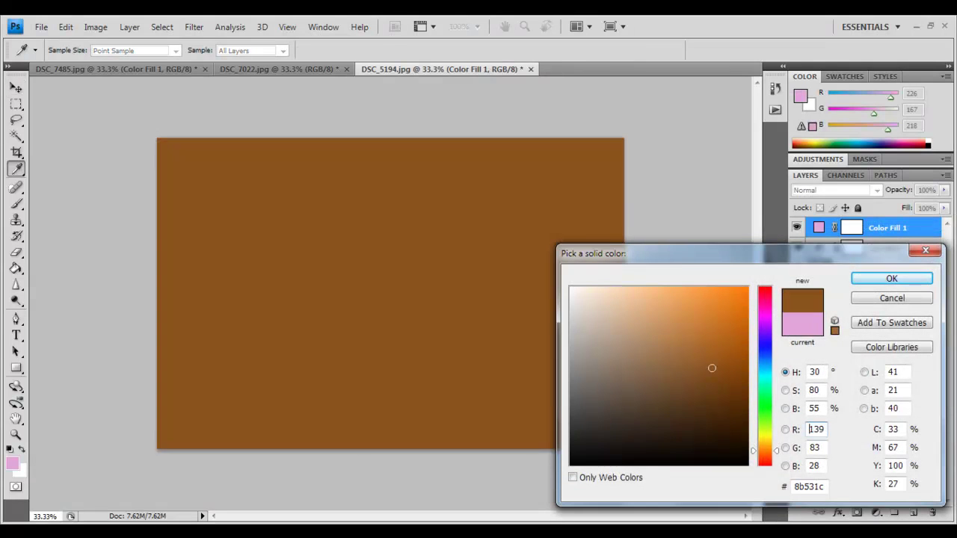
{"action": "left_click", "coordinate": [892, 278]}
{"action": "key", "text": "v"}
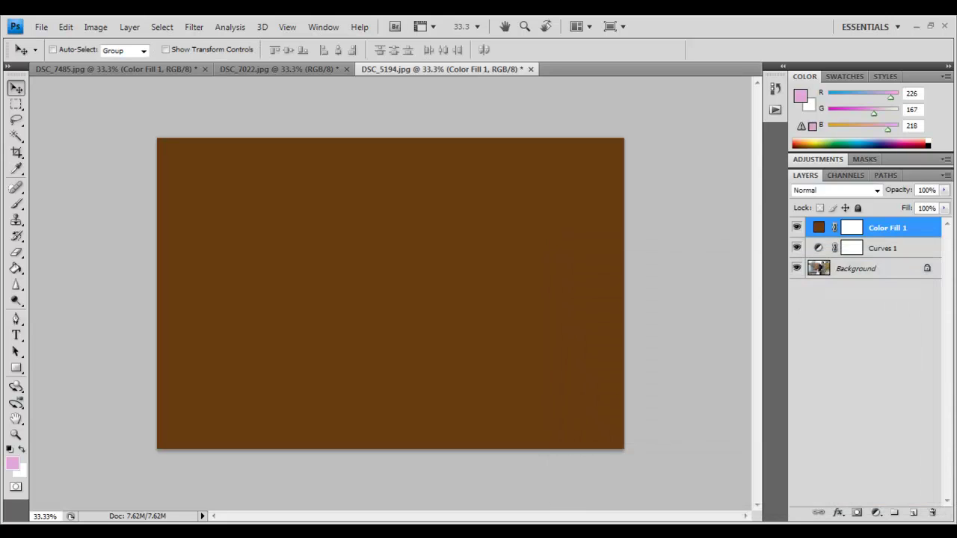
Step: Set the brown fill to Soft Light blending at about 36% opacity
{"action": "left_click", "coordinate": [834, 190]}
{"action": "left_click", "coordinate": [808, 383]}
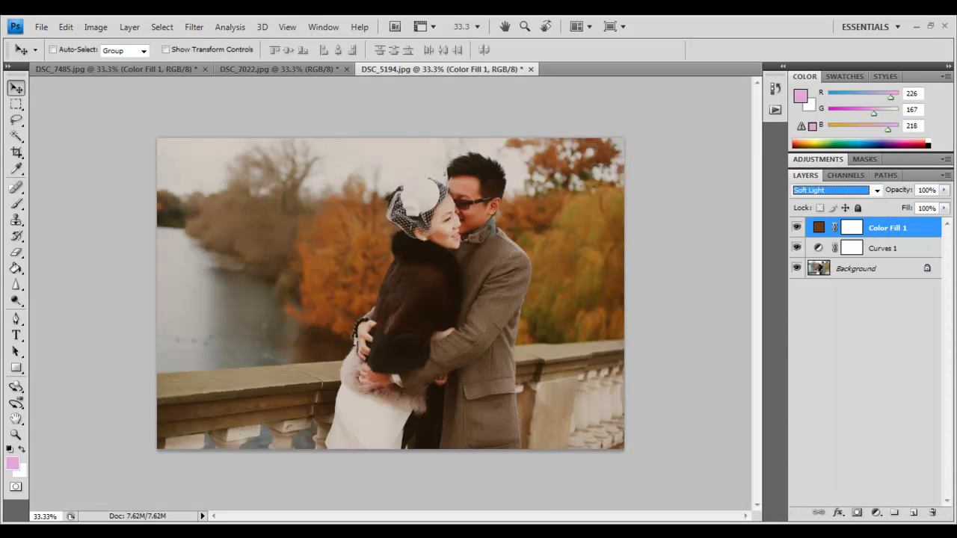
{"action": "left_click", "coordinate": [944, 190]}
{"action": "left_click_drag", "start_coordinate": [938, 204], "coordinate": [898, 203]}
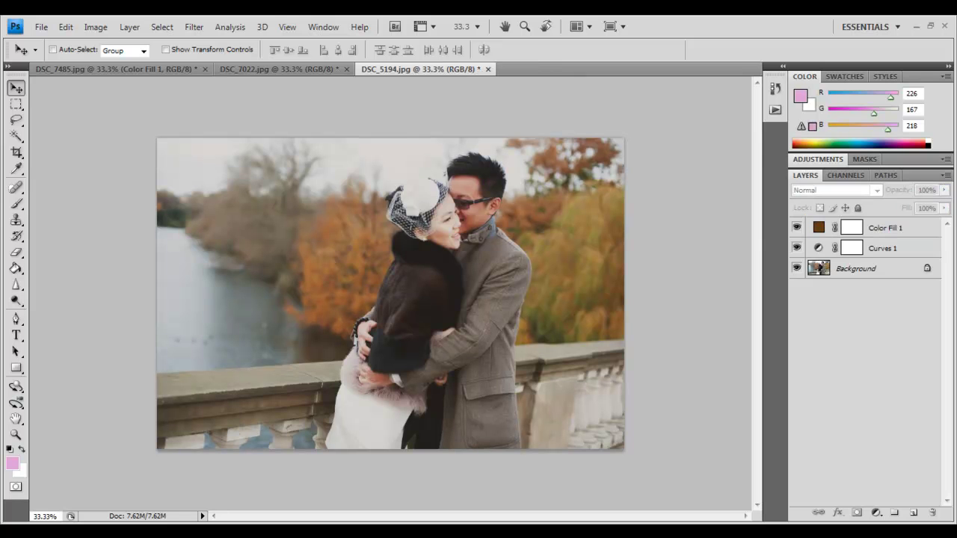
{"action": "left_click", "coordinate": [863, 336]}
{"action": "left_click", "coordinate": [41, 26]}
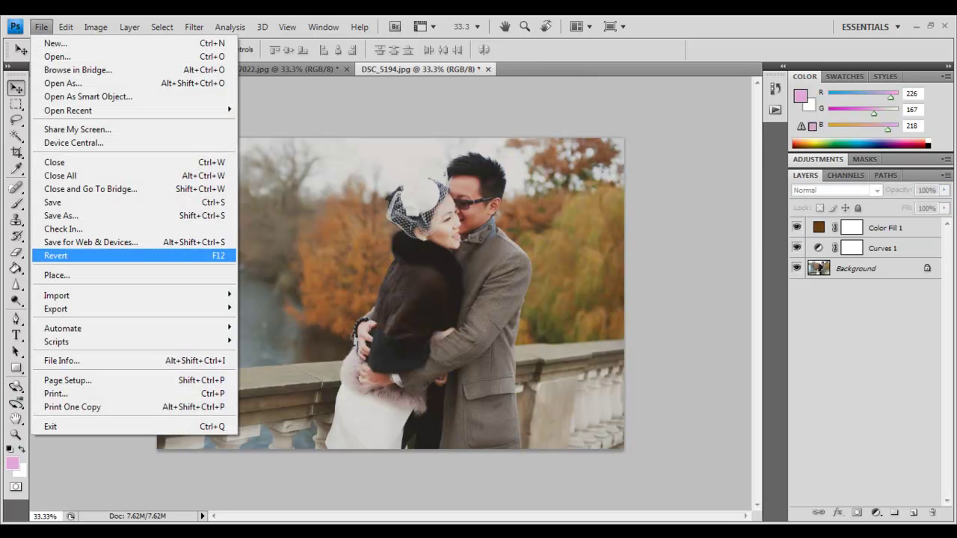
{"action": "left_click", "coordinate": [56, 255]}
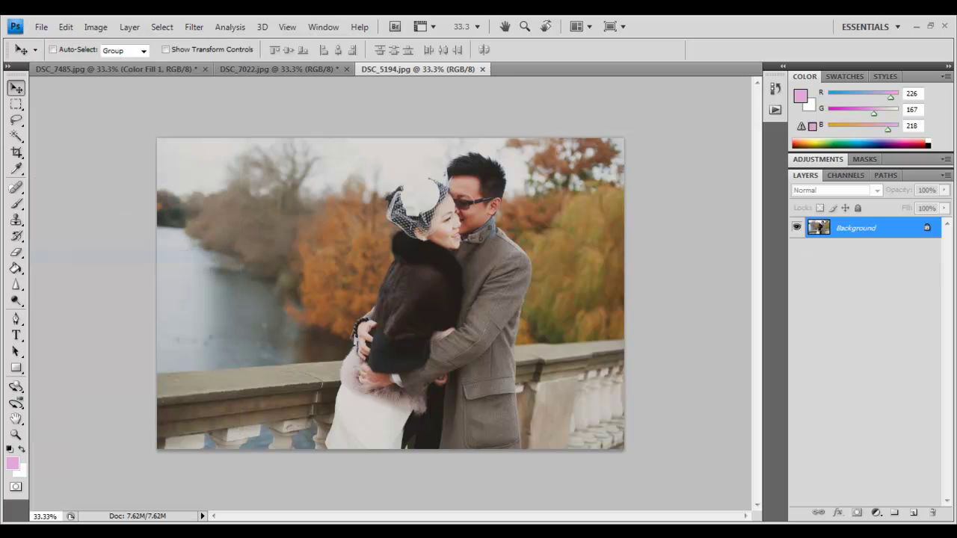
{"action": "key", "text": "ctrl+z"}
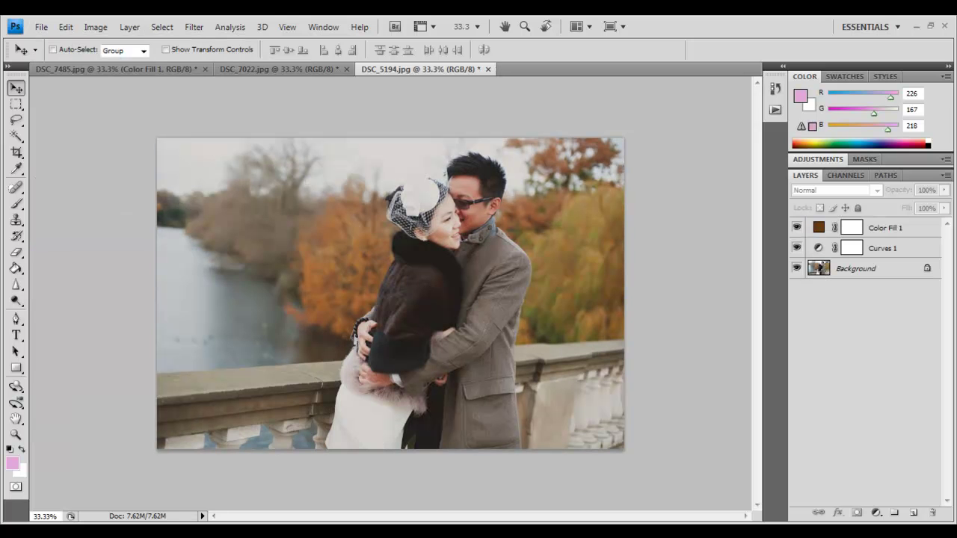
{"action": "key", "text": "ctrl+z"}
{"action": "key", "text": "ctrl+z"}
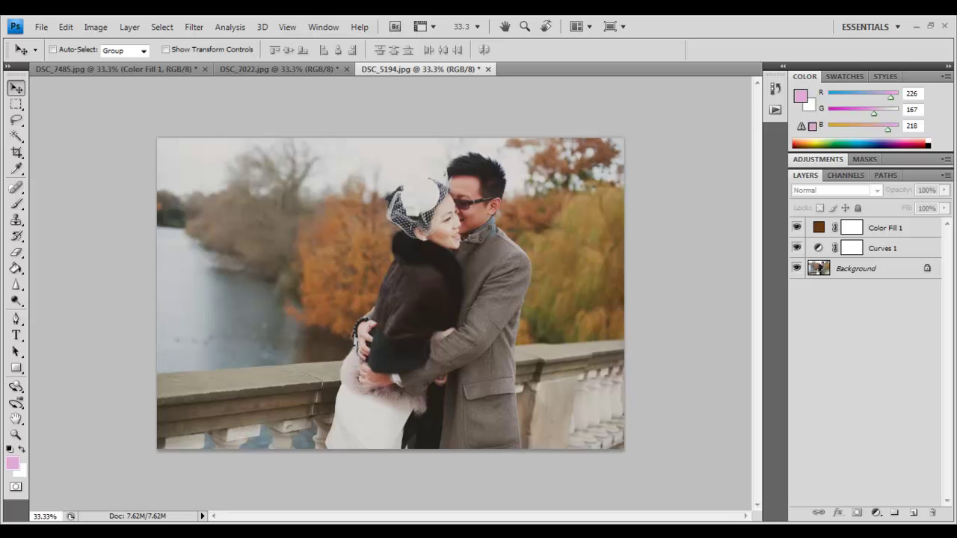